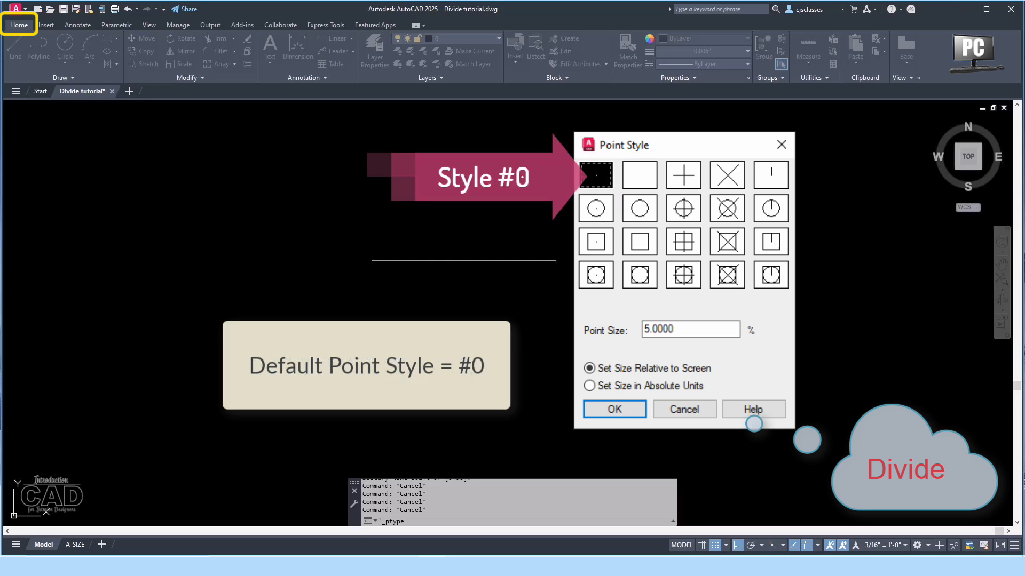
# - Set the point style to the plain X marker and divide the horizontal line into 4 equal segments
pyautogui.click(671, 158)
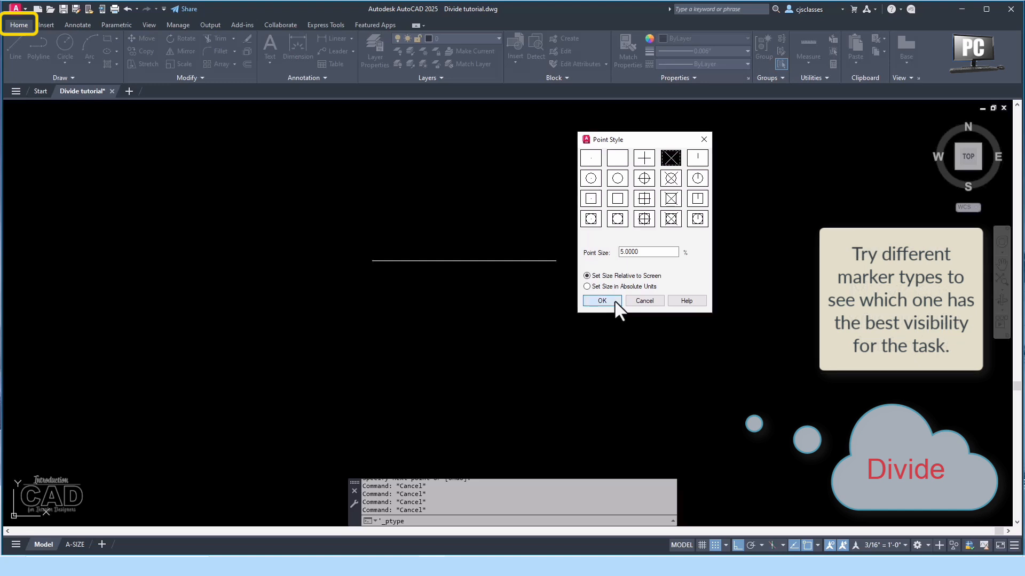
pyautogui.click(602, 301)
pyautogui.write('di')
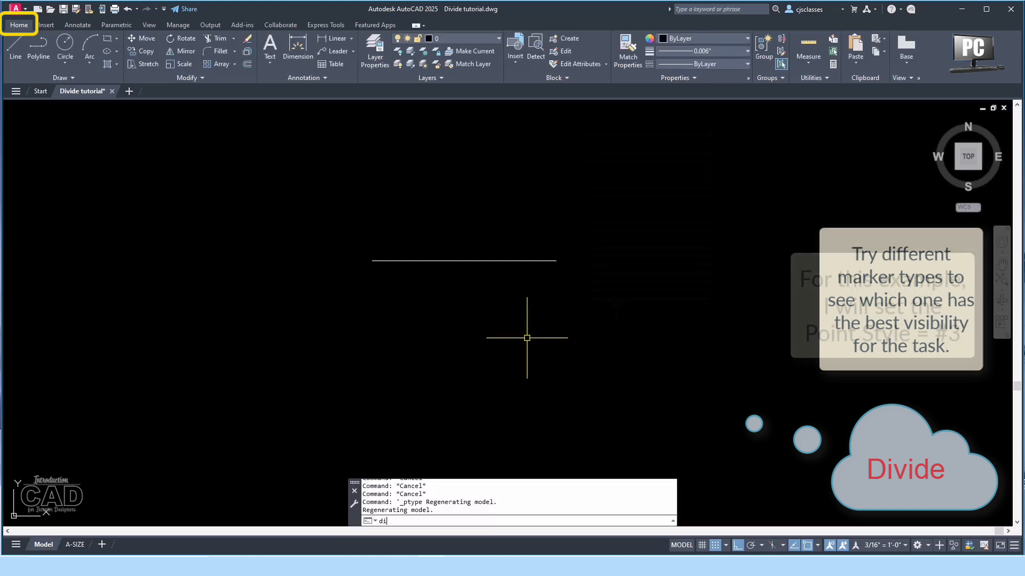
pyautogui.write('v')
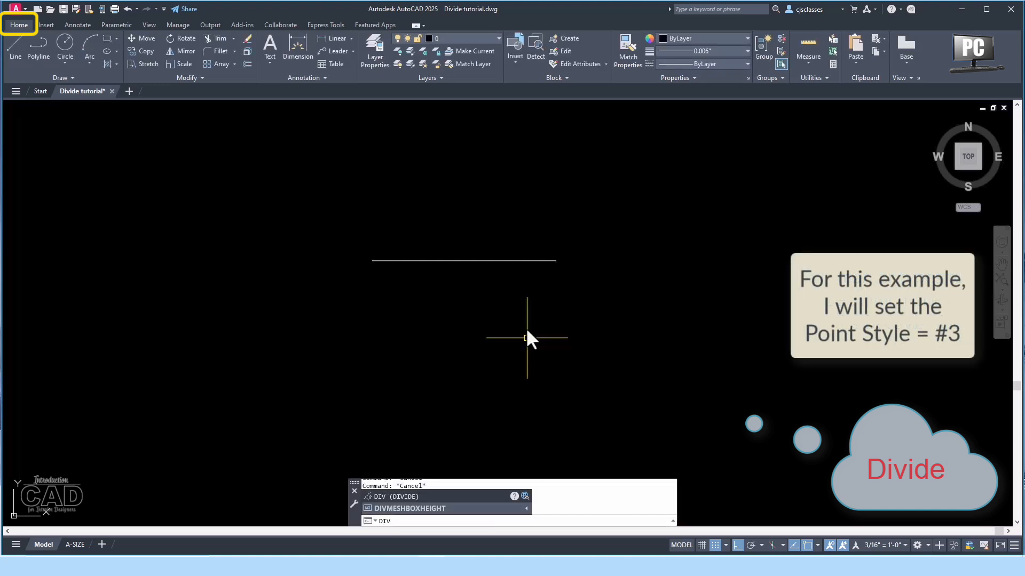
pyautogui.click(435, 498)
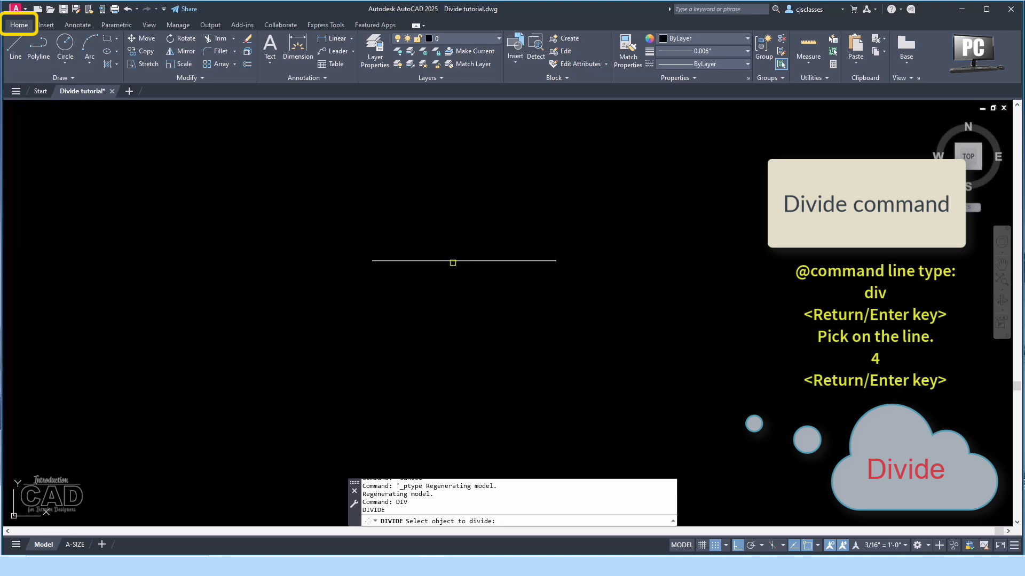
pyautogui.click(452, 261)
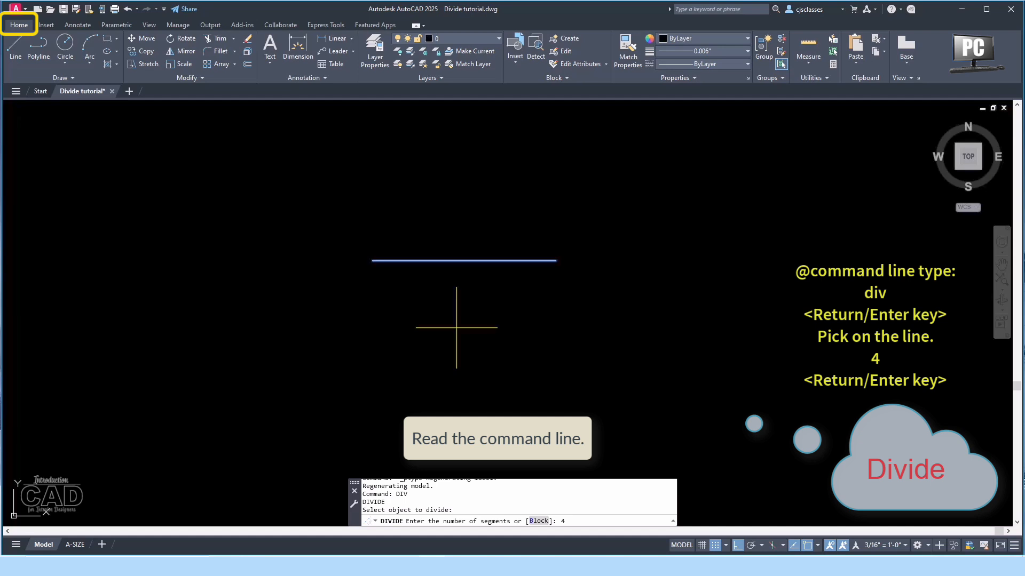
pyautogui.press('Return')
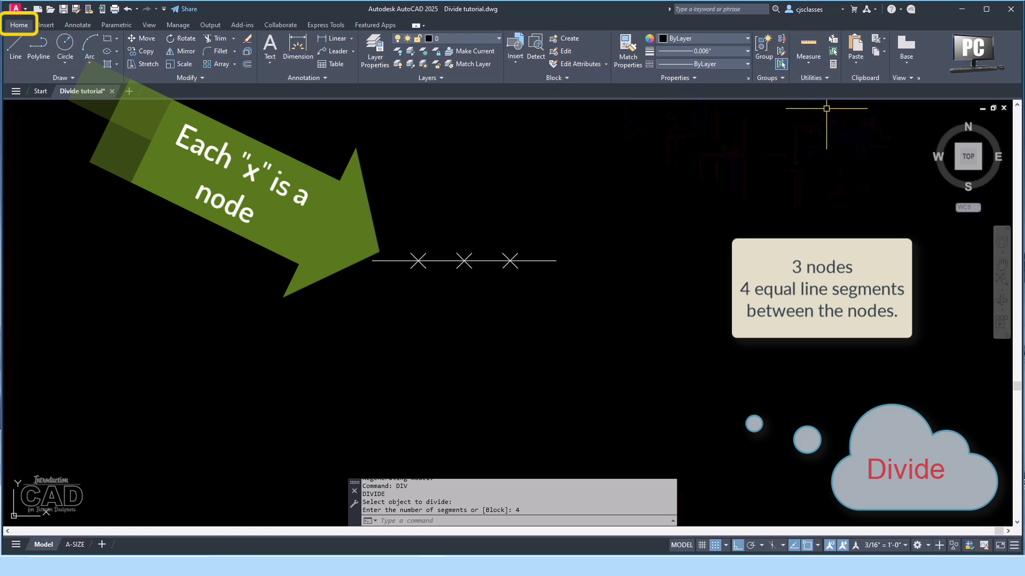
# - Try two other point styles on the nodes: the X with a circle, and the short vertical tick
pyautogui.click(818, 78)
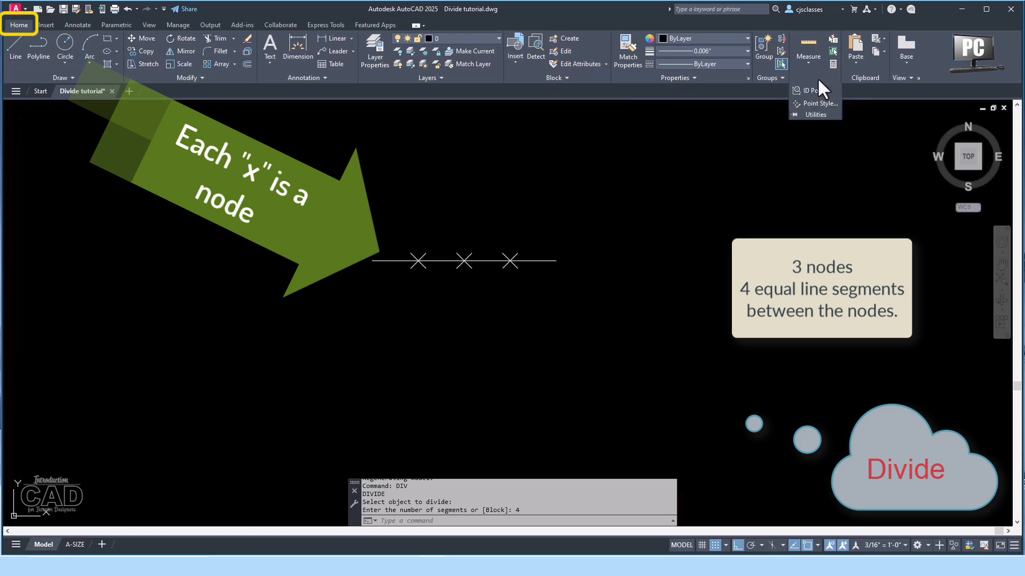
pyautogui.click(819, 104)
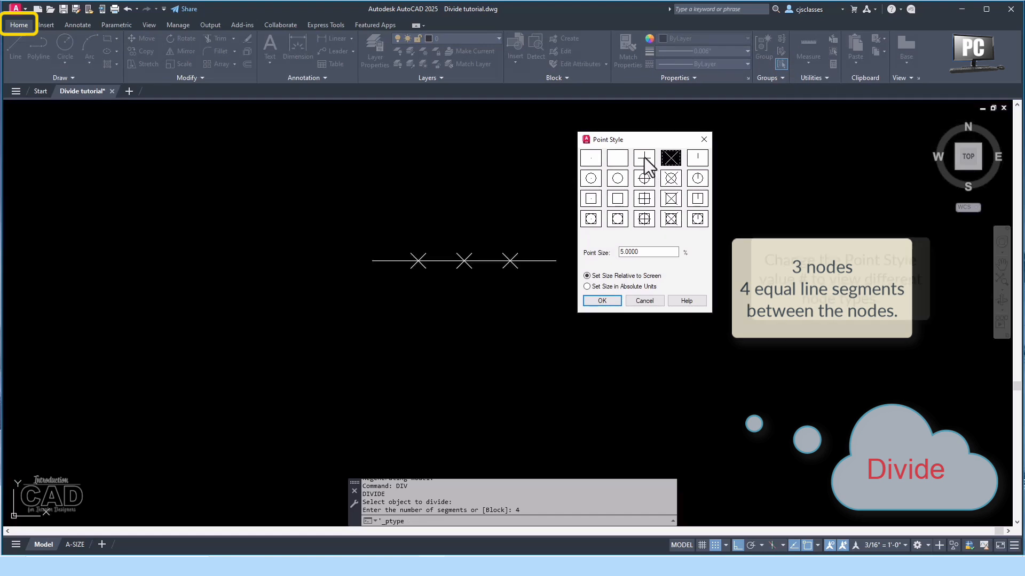
pyautogui.click(667, 176)
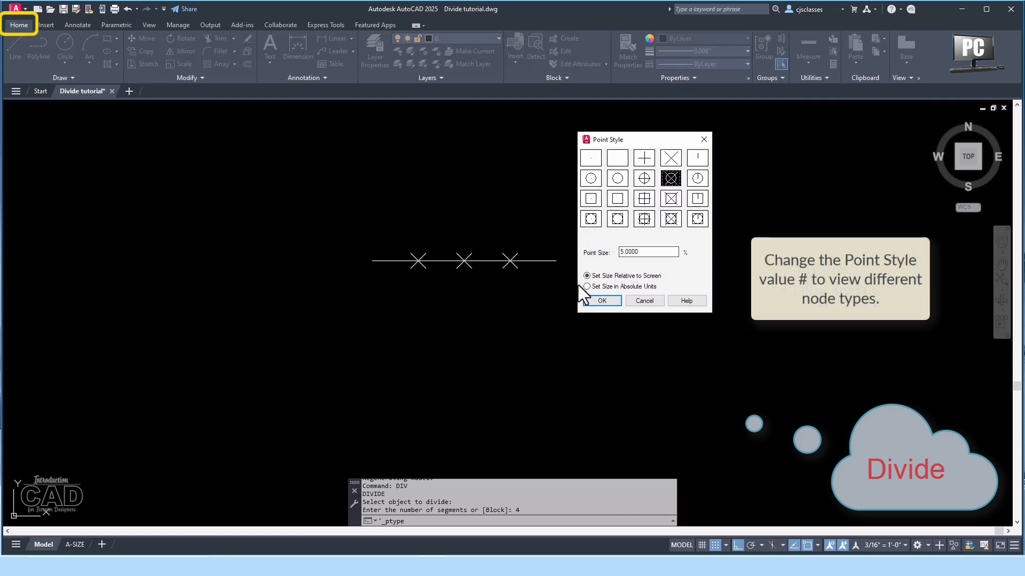
pyautogui.click(603, 300)
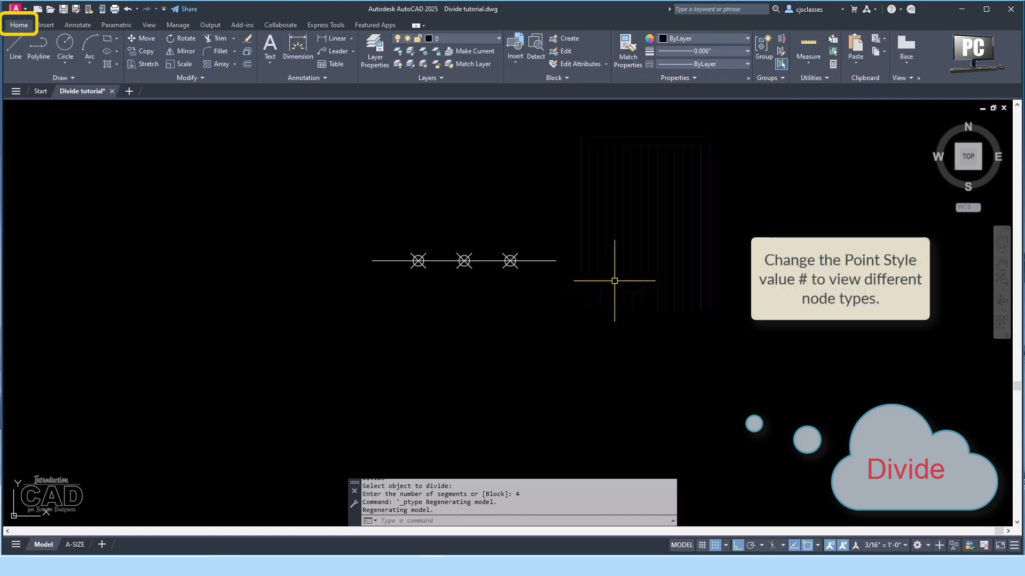
pyautogui.press('Return')
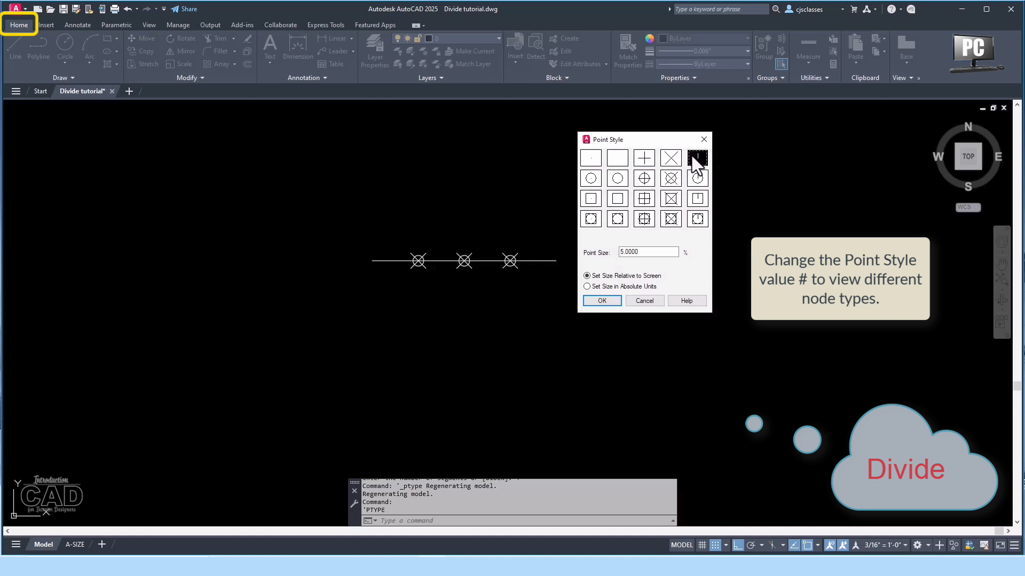
pyautogui.click(602, 301)
# - Try the point style with a plus in a circle and square, and the one with a dot in a circle and square
pyautogui.press('Return')
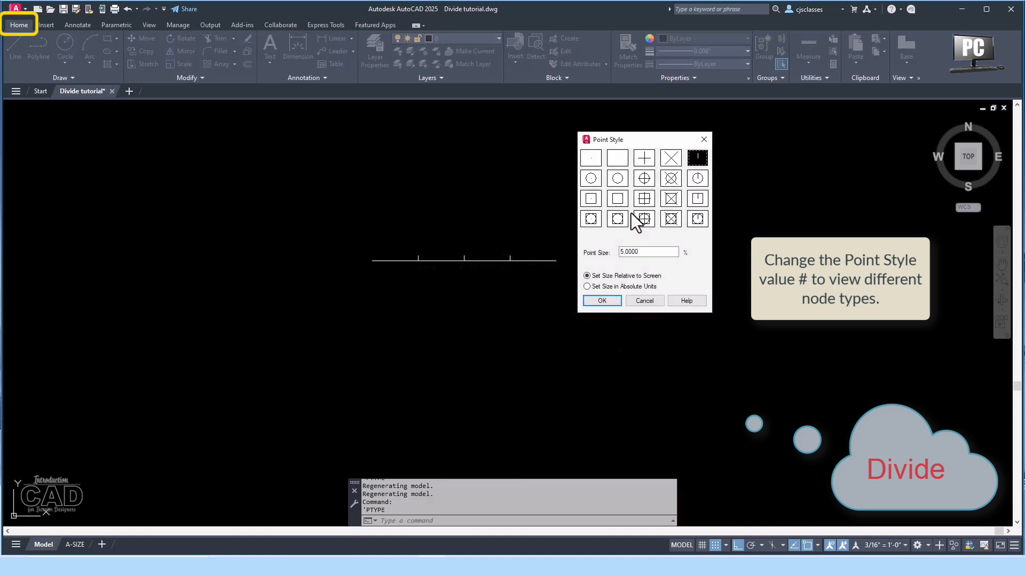
pyautogui.click(644, 219)
pyautogui.press('Return')
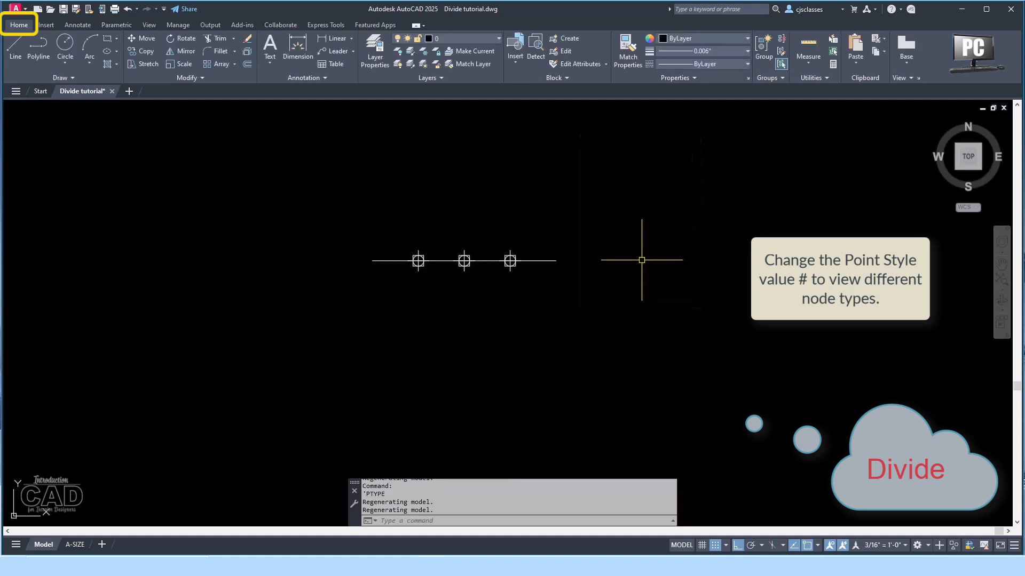
pyautogui.press('Return')
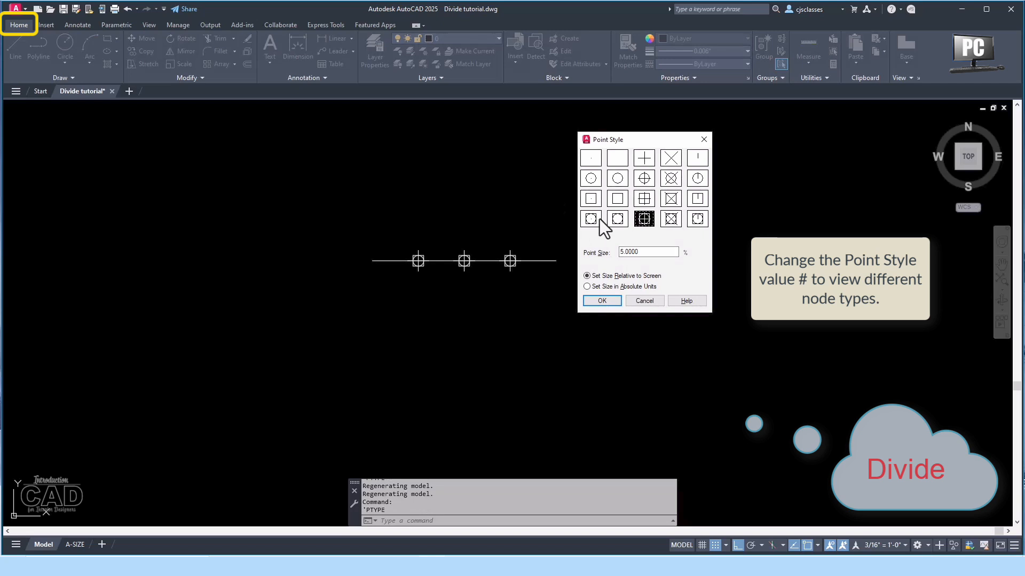
pyautogui.click(591, 218)
pyautogui.press('Return')
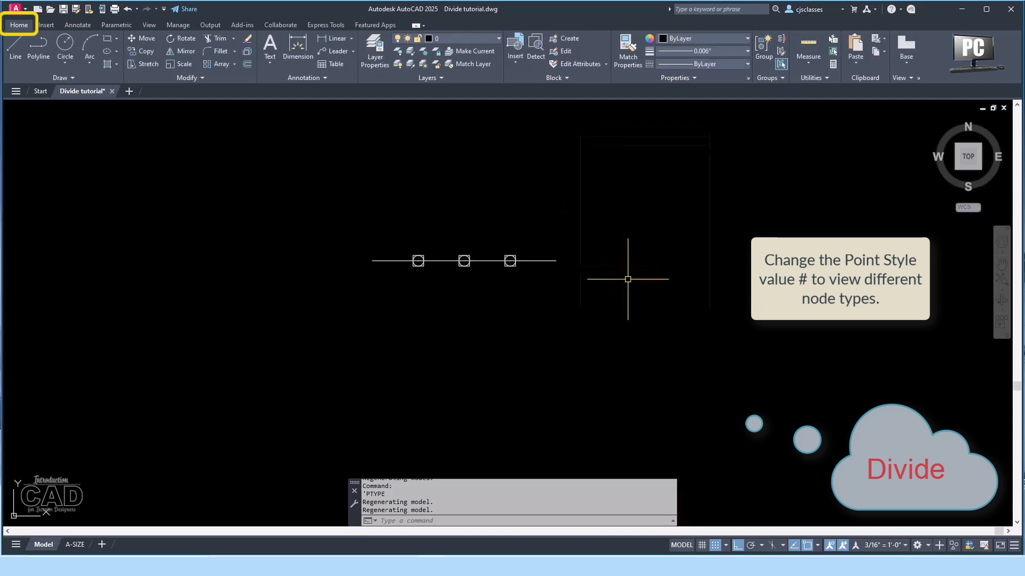
# - Try the plain plus point style on the nodes
pyautogui.press('Return')
pyautogui.click(646, 159)
pyautogui.press('Return')
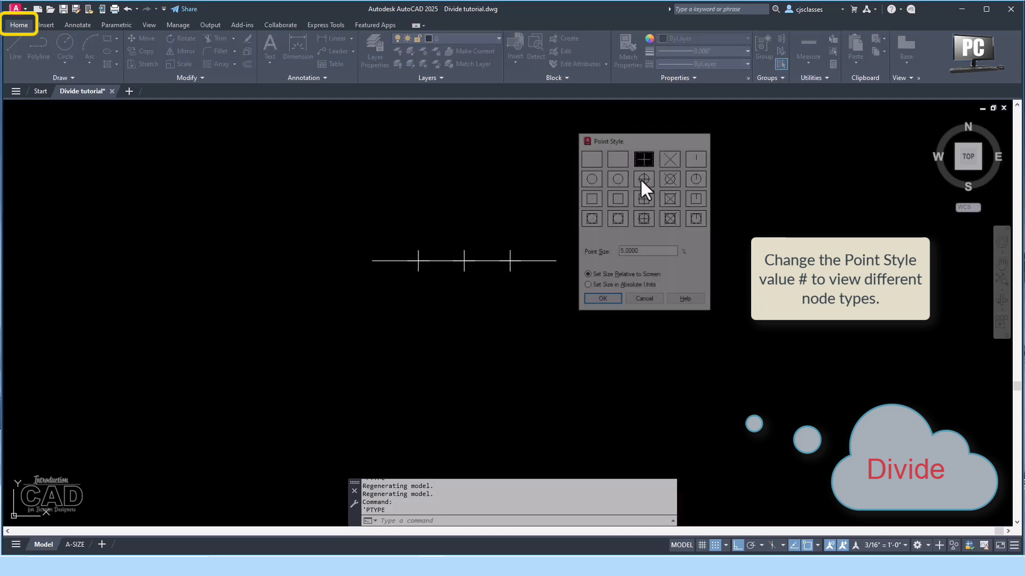
# - Set the point style back to the plain X marker
pyautogui.press('Return')
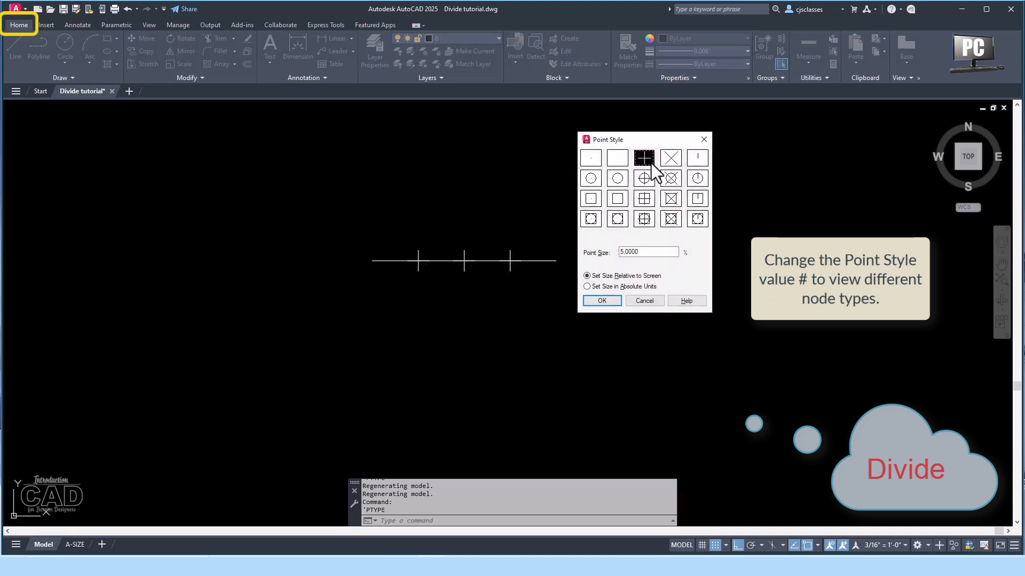
pyautogui.click(669, 160)
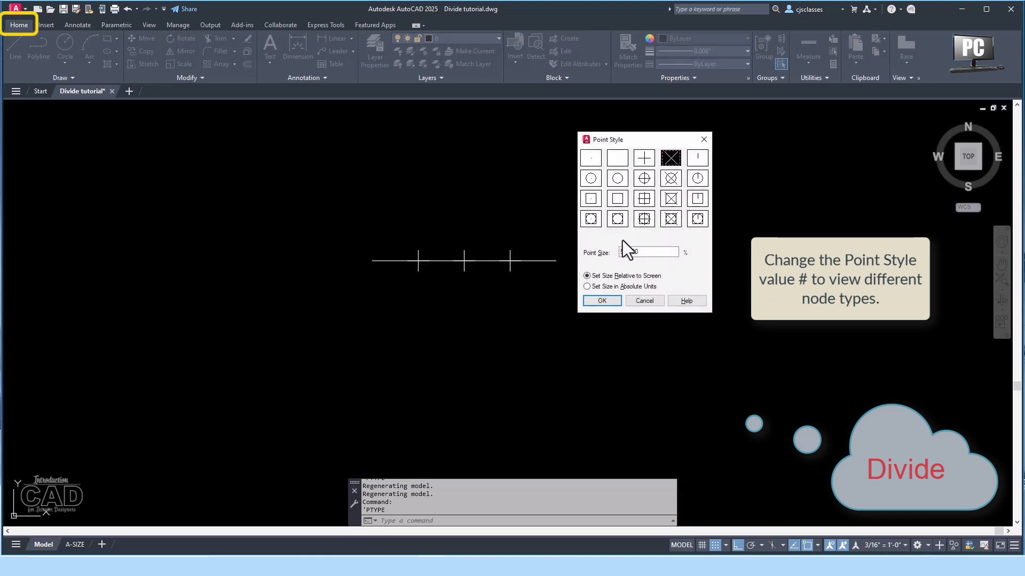
pyautogui.click(600, 299)
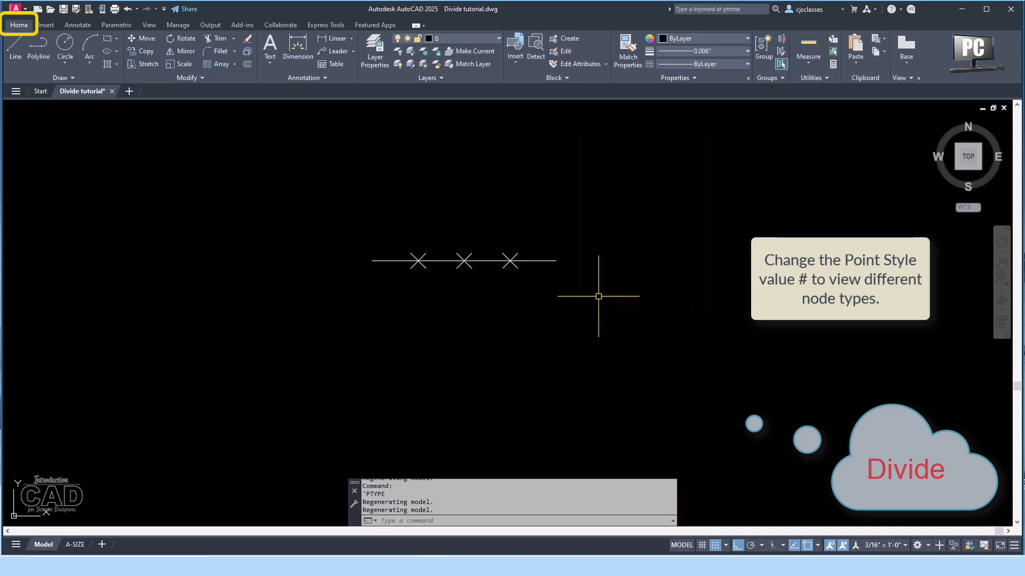
# - Apply the object snap settings with Object Snap, Object Snap Tracking and the Node snap mode enabled
pyautogui.write('osnap')
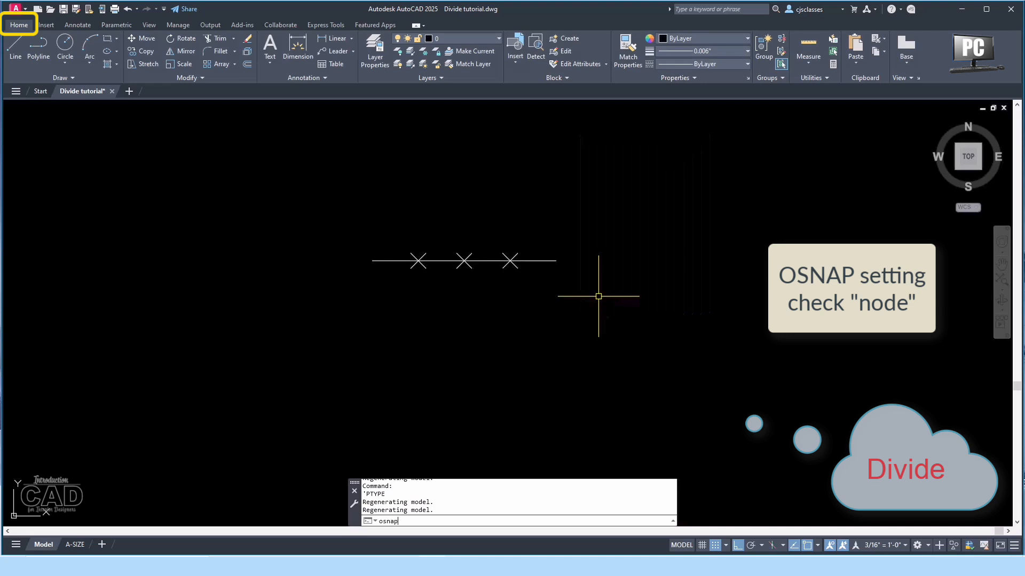
pyautogui.press('Return')
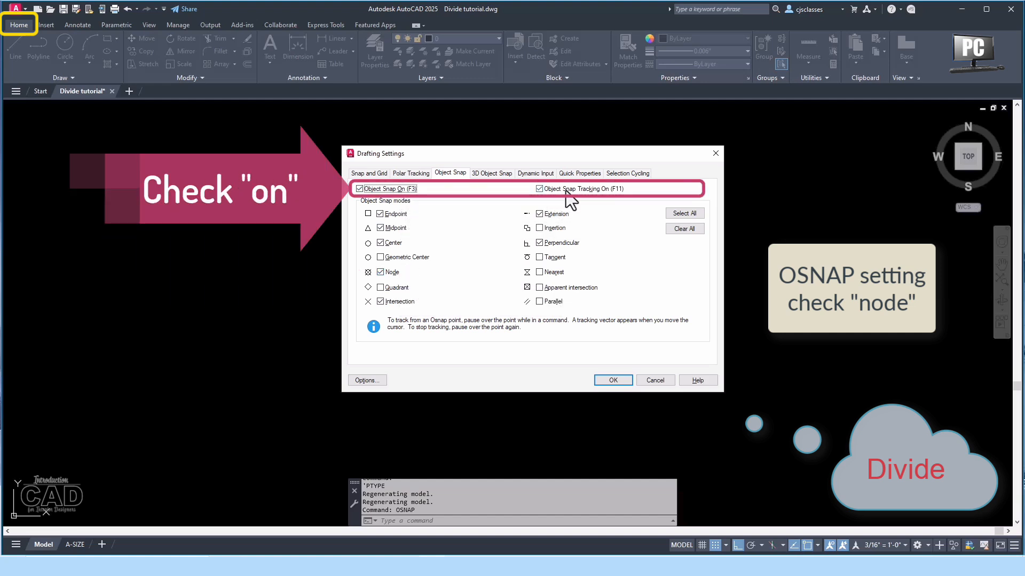
pyautogui.click(608, 380)
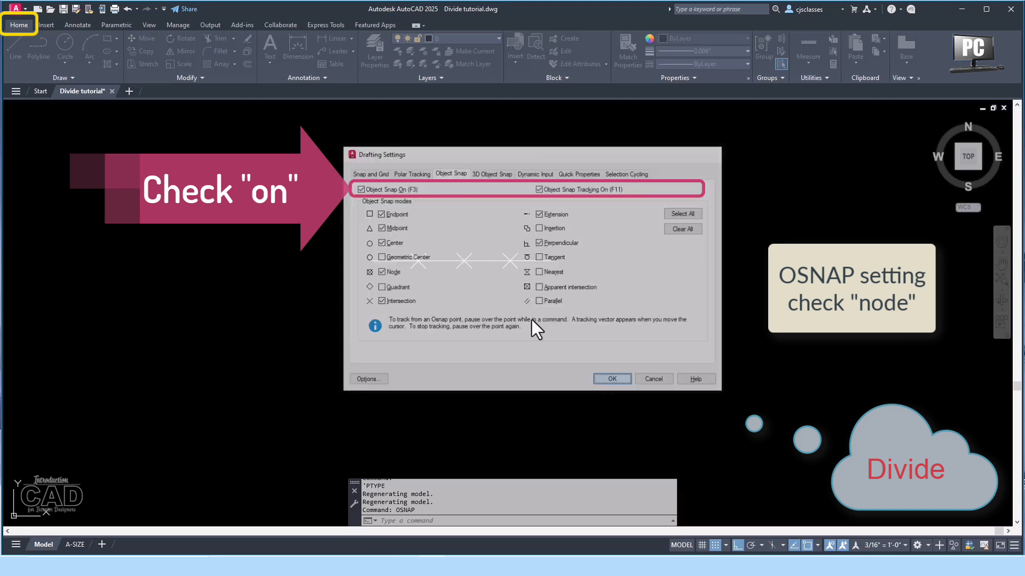
# - Draw a vertical line upward from the leftmost node on the divided line
pyautogui.write('l')
pyautogui.press('Return')
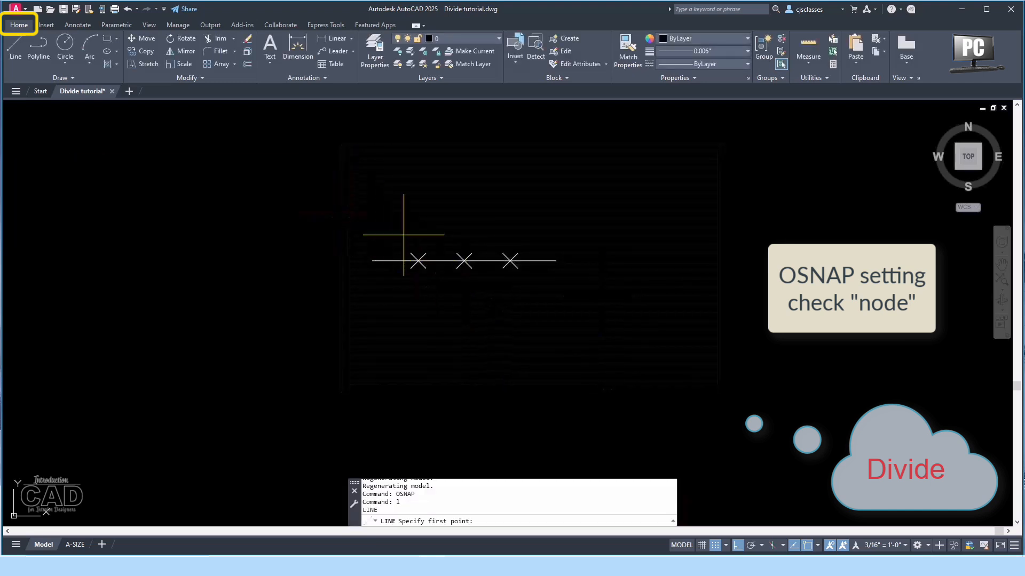
pyautogui.click(418, 261)
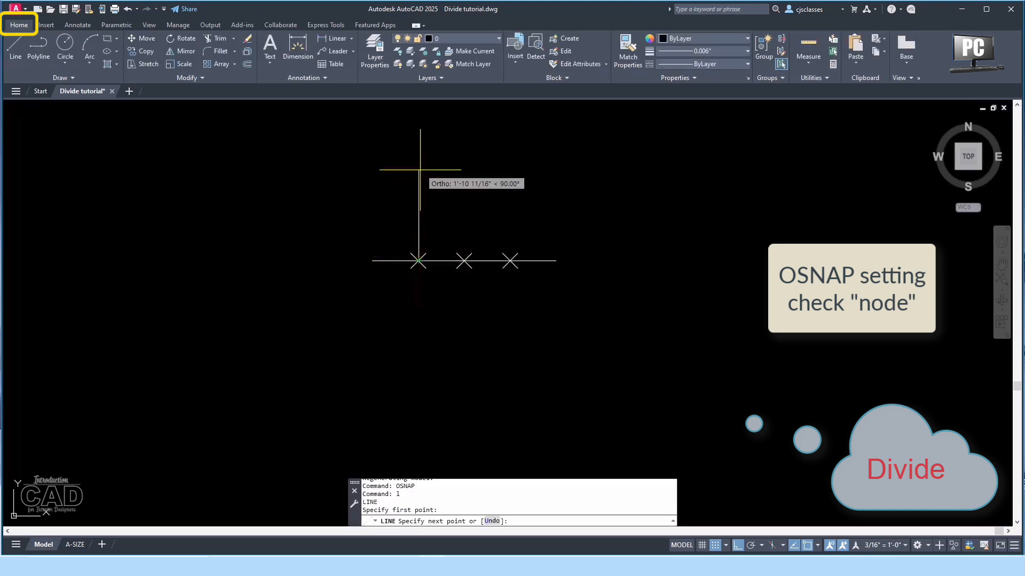
pyautogui.click(418, 150)
pyautogui.press('Return')
# - Draw two more vertical lines upward, one from the middle node and one from the rightmost node
pyautogui.press('Return')
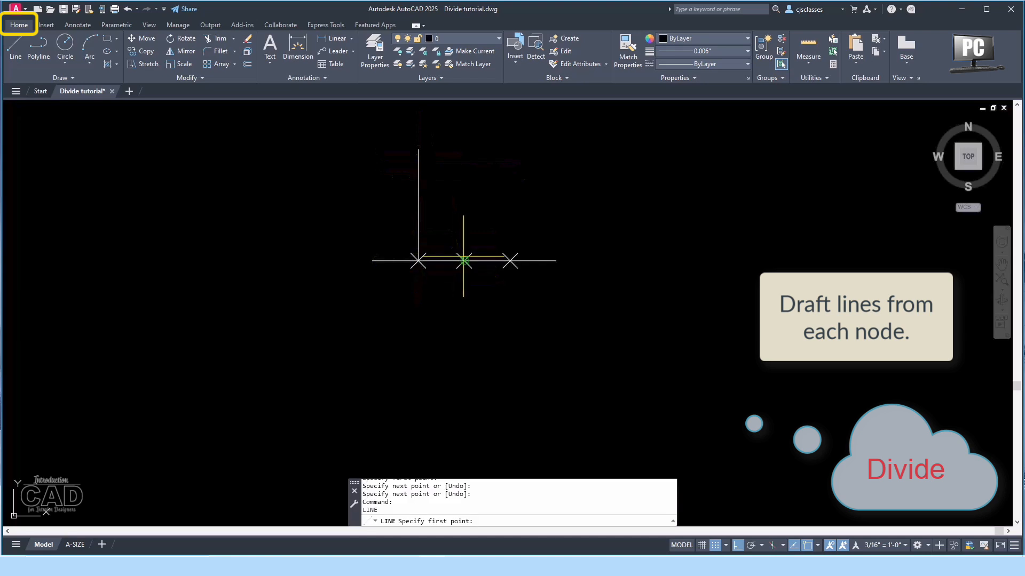
pyautogui.click(464, 261)
pyautogui.click(464, 126)
pyautogui.press('Return')
pyautogui.press('Return')
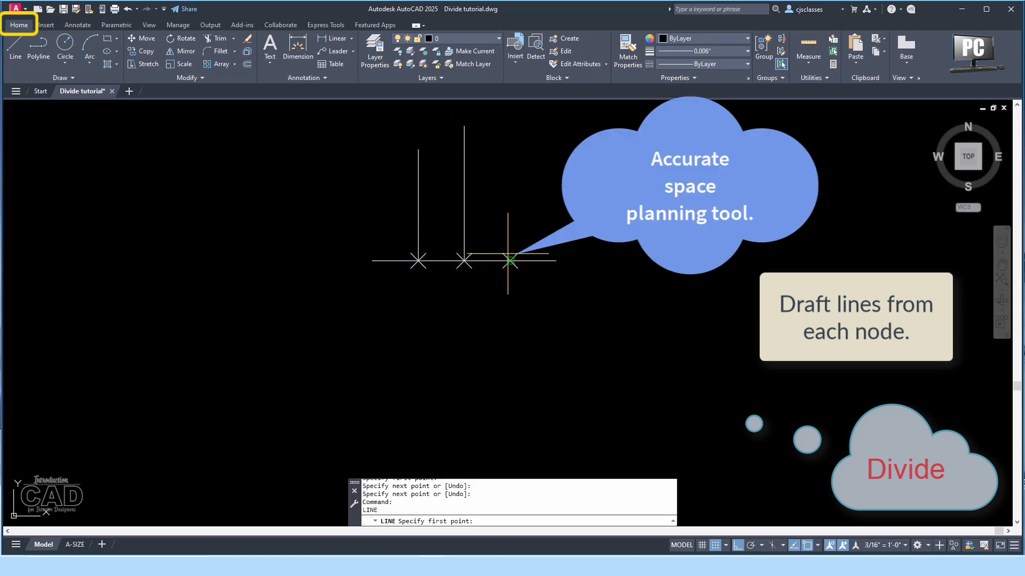
pyautogui.click(510, 261)
pyautogui.click(496, 130)
pyautogui.press('Return')
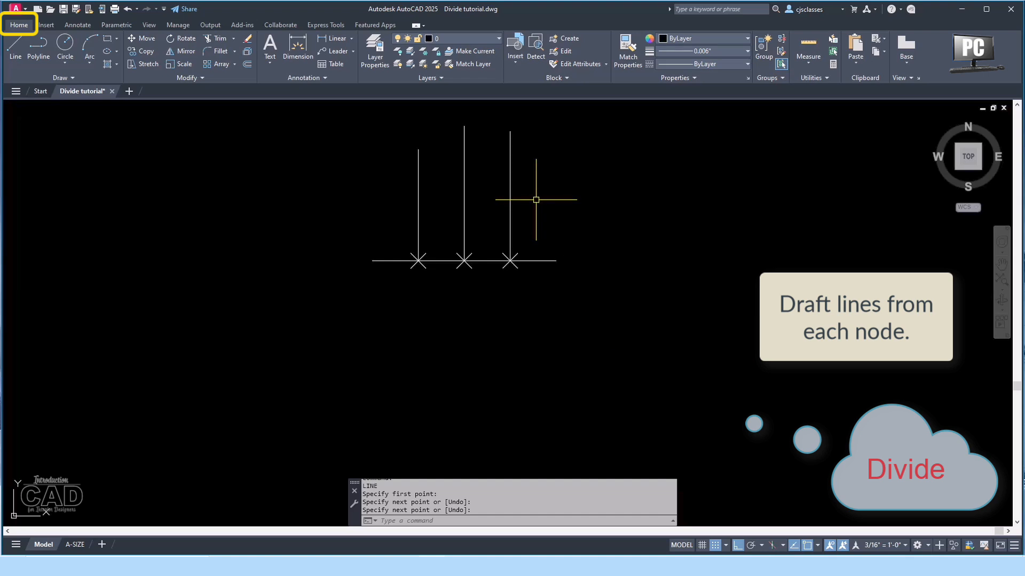
# - Hide the node markers by setting the point style to the default single dot
pyautogui.click(817, 77)
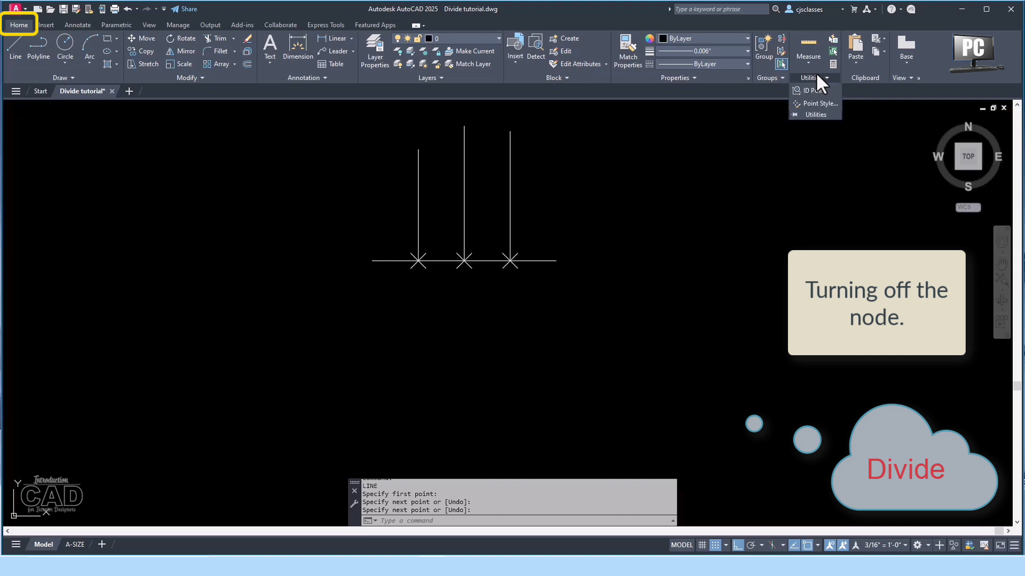
pyautogui.click(817, 103)
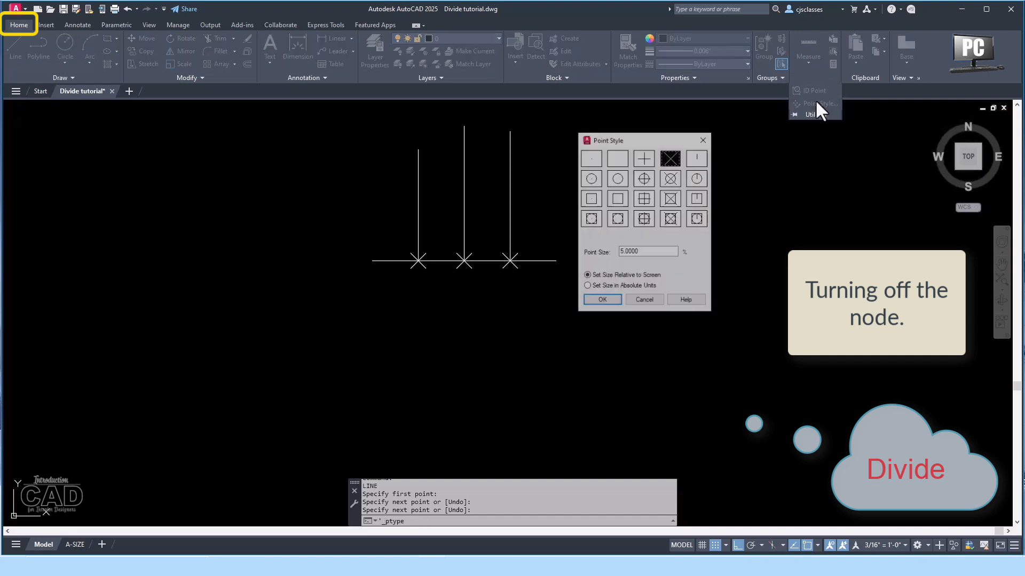
pyautogui.click(591, 158)
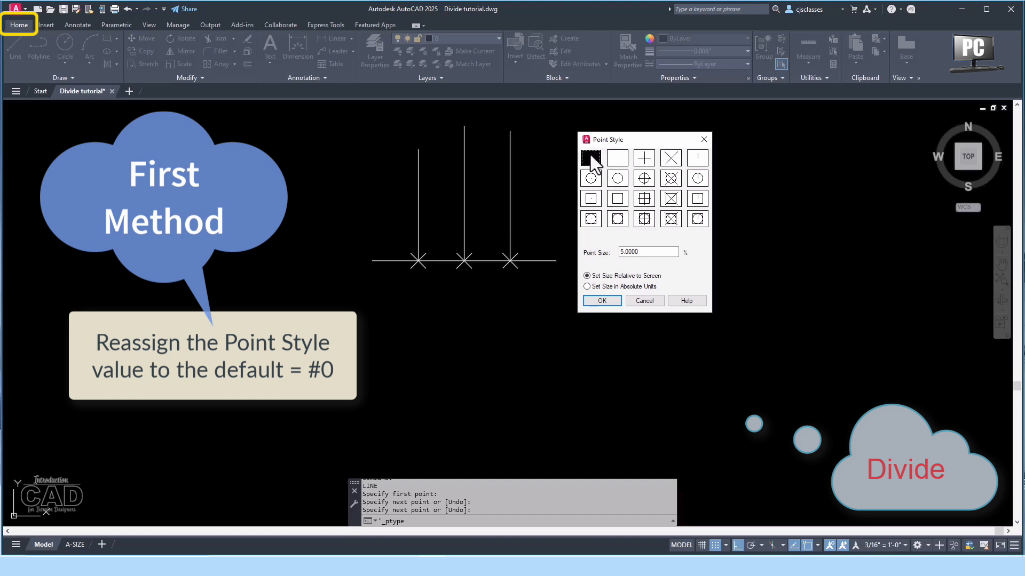
pyautogui.click(612, 299)
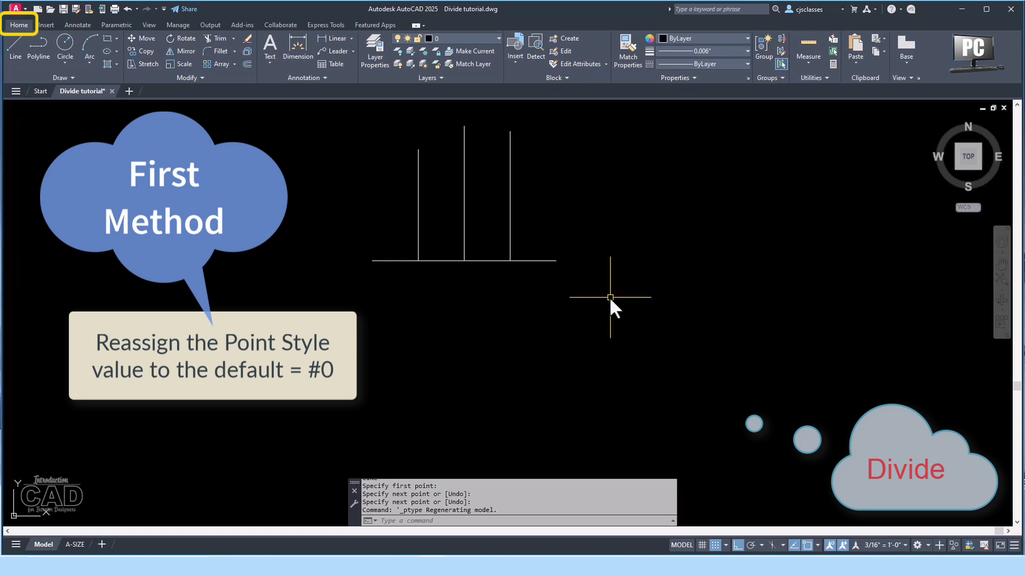
# - Make the nodes visible again by setting the point style to the plain X marker
pyautogui.click(825, 74)
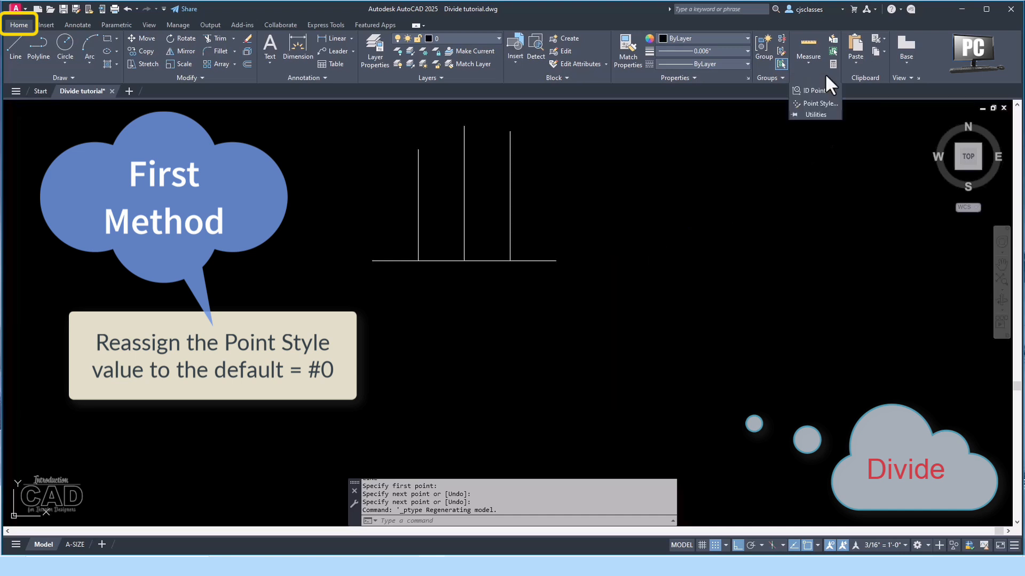
pyautogui.click(820, 104)
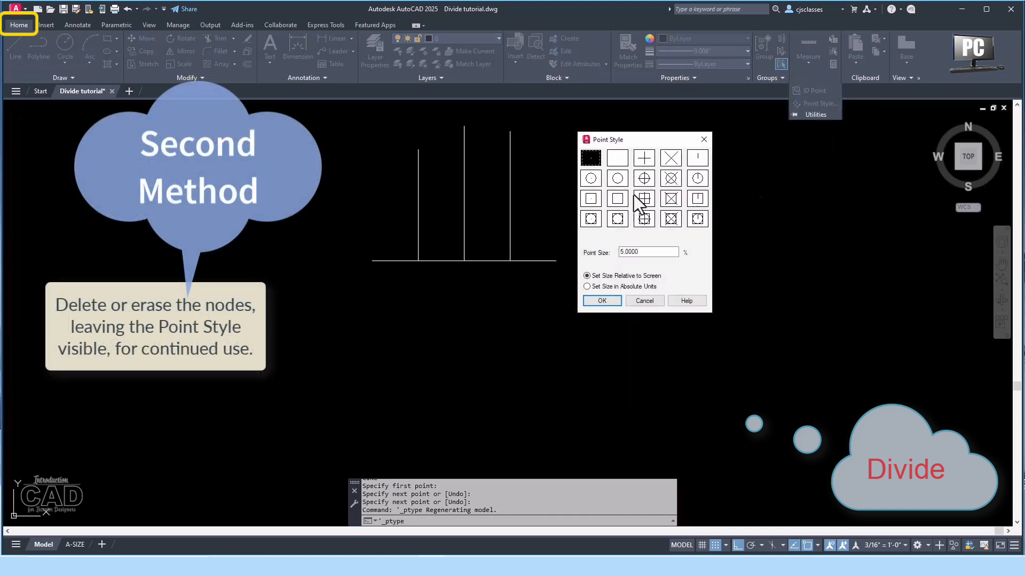
pyautogui.click(671, 158)
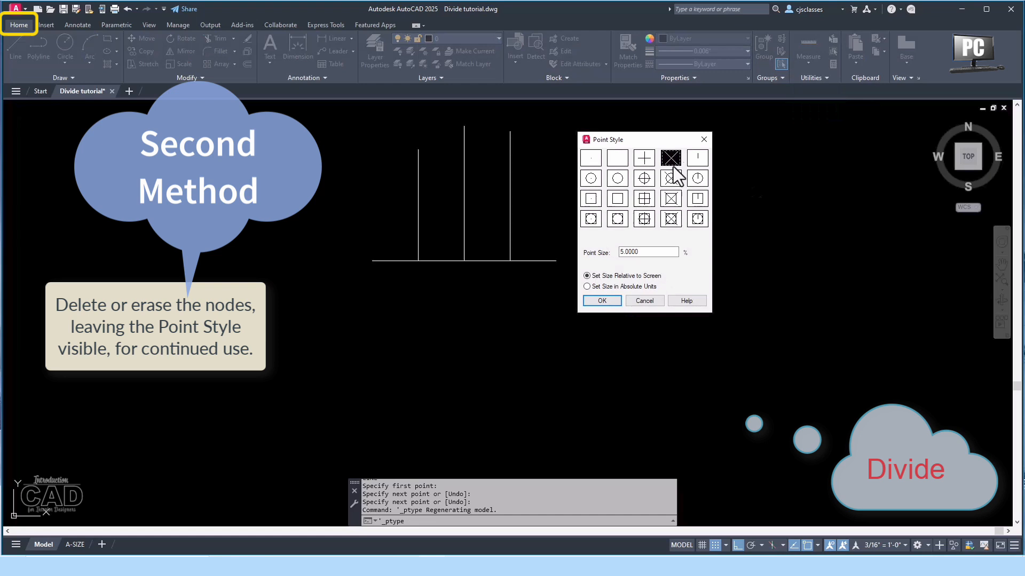
pyautogui.click(602, 300)
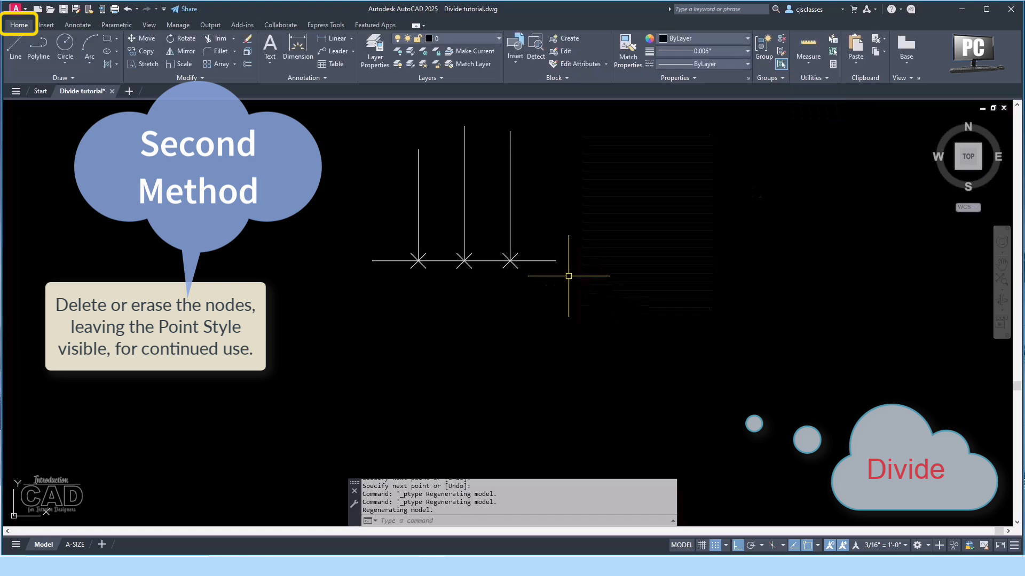
# - Erase the three X node markers from the divided line and remove the three vertical lines above it
pyautogui.click(517, 257)
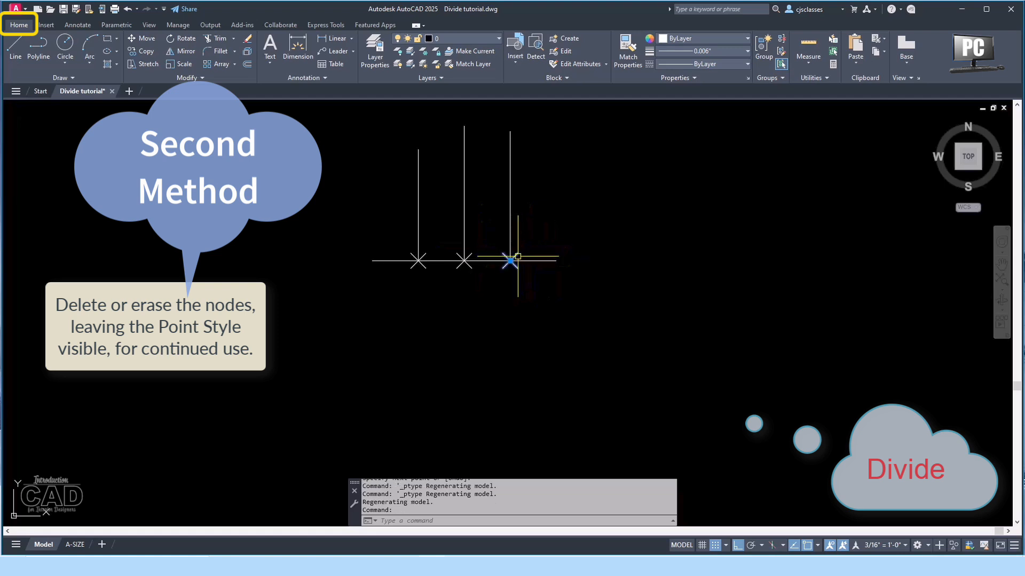
pyautogui.press('Delete')
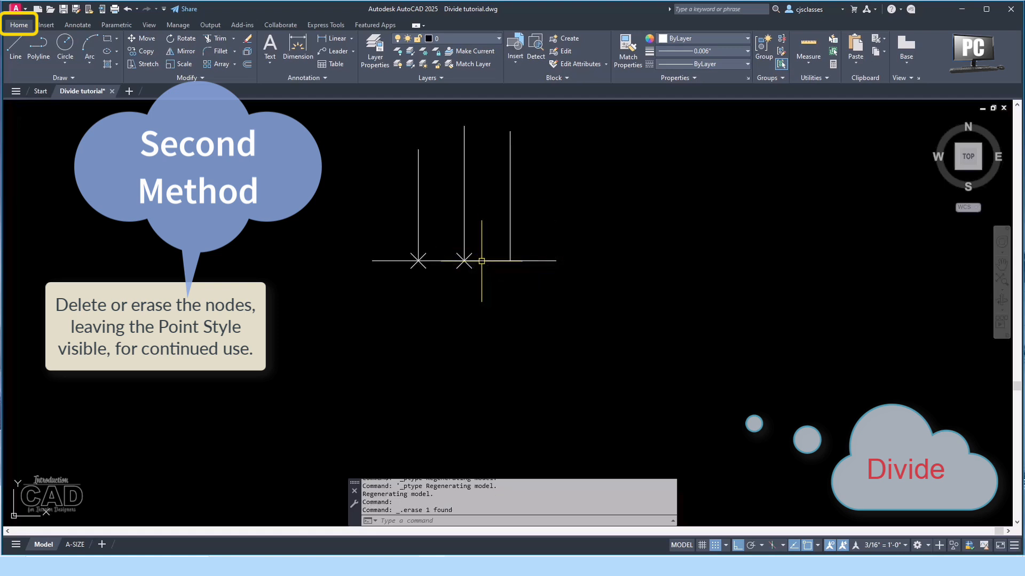
pyautogui.click(463, 261)
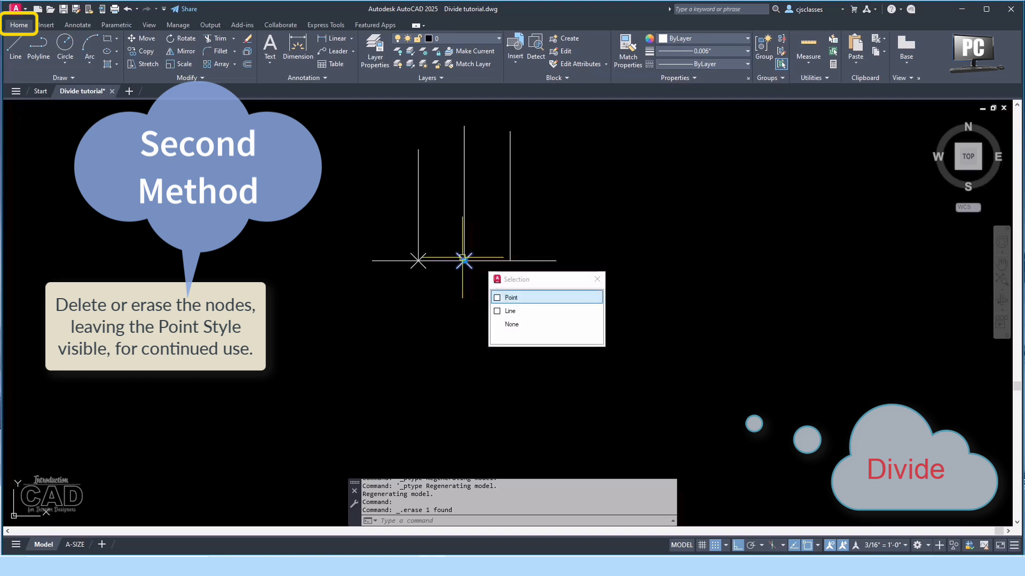
pyautogui.press('Delete')
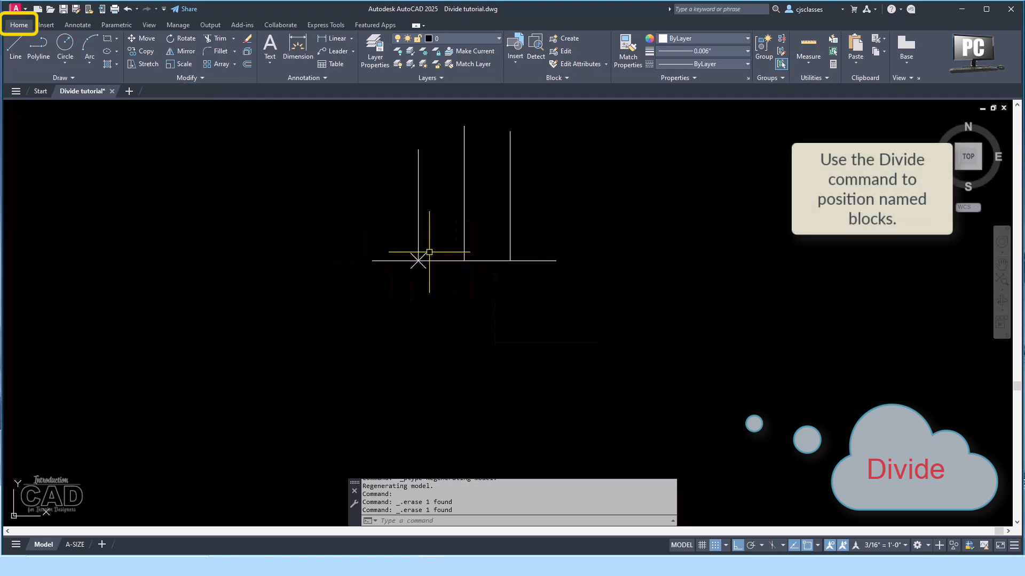
pyautogui.click(426, 252)
pyautogui.press('Delete')
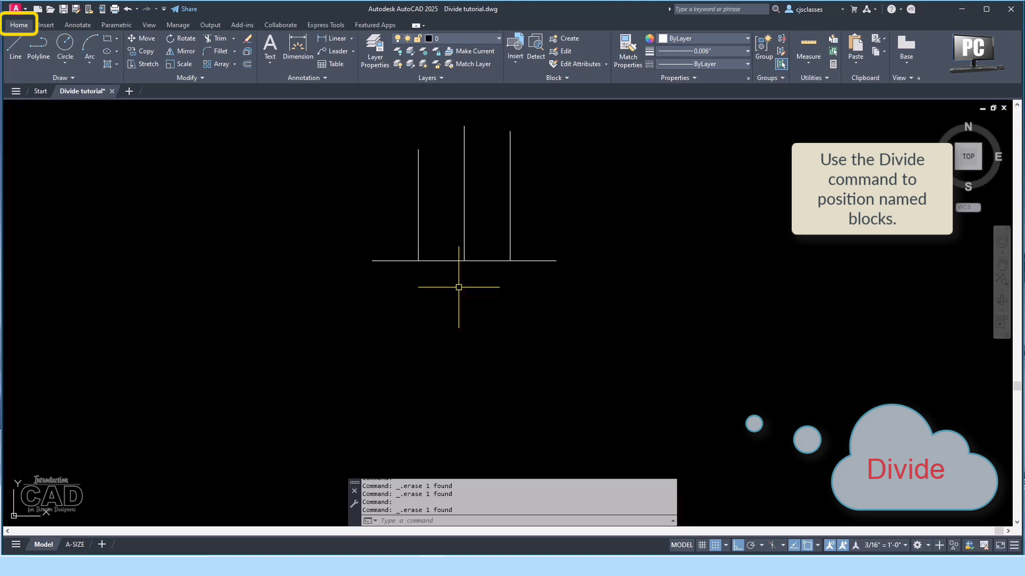
pyautogui.click(537, 192)
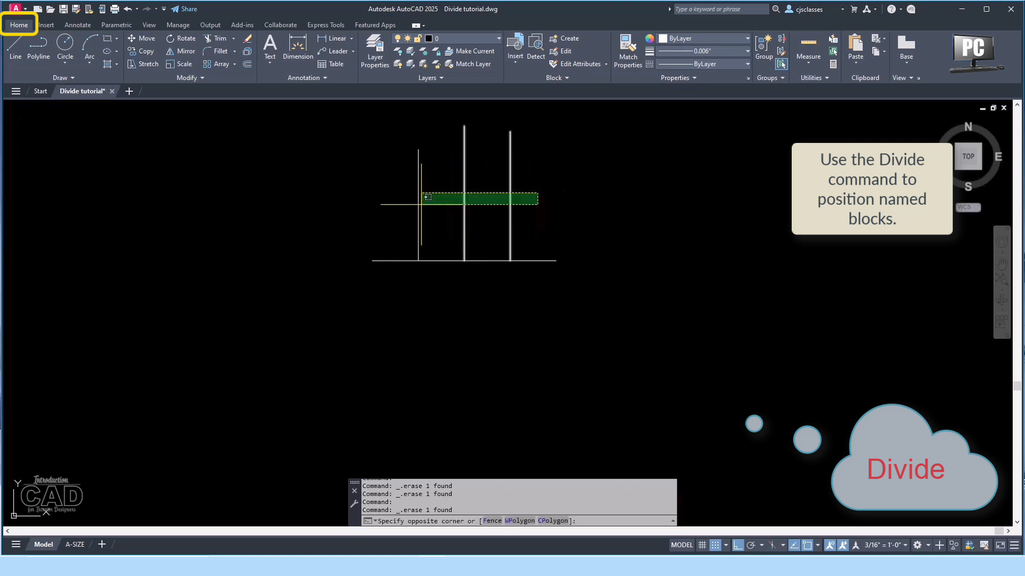
pyautogui.click(349, 224)
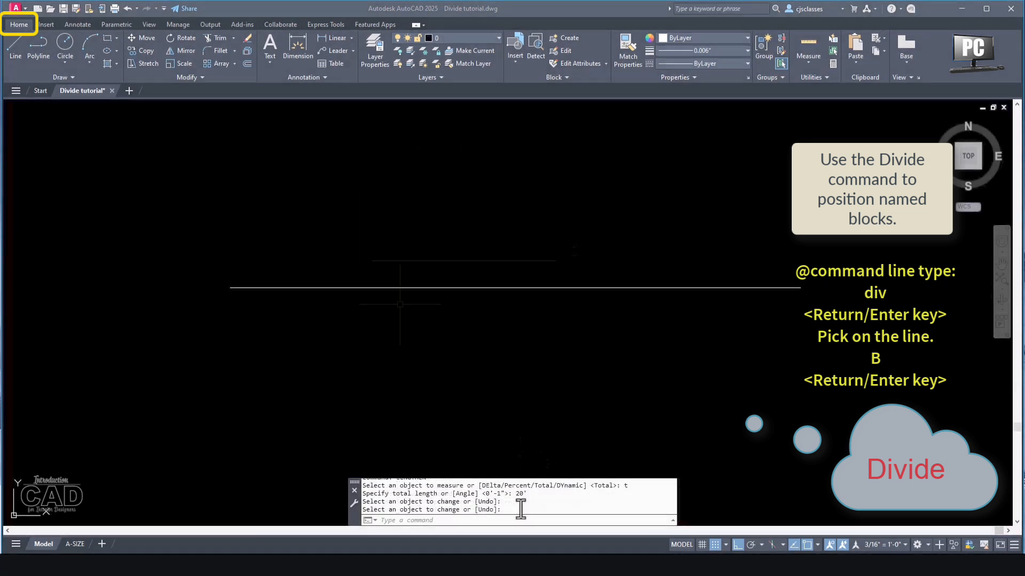
# - Divide the horizontal line into 4 segments using the block "surface mounted light", aligned with the line
pyautogui.write('div')
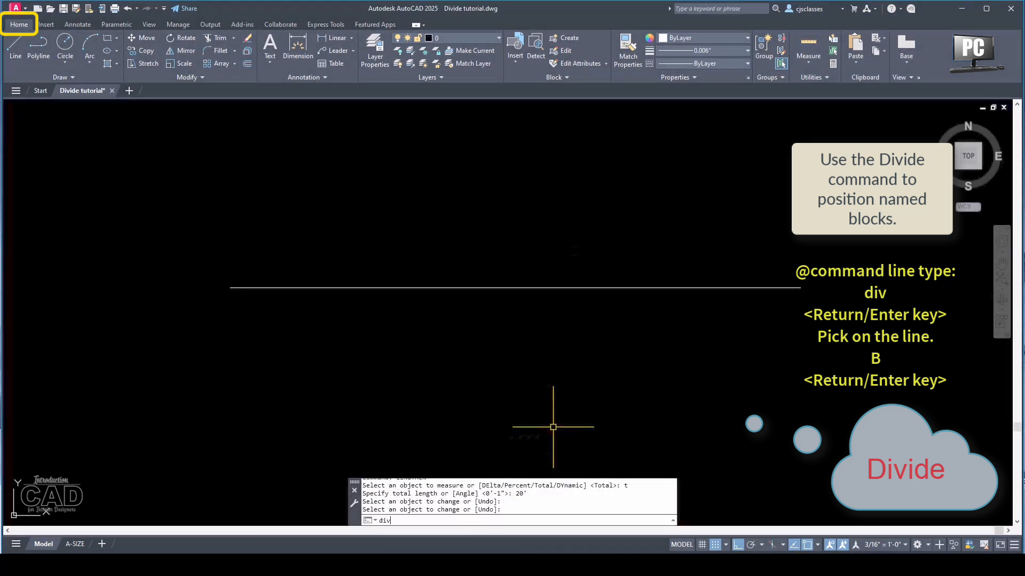
pyautogui.press('Return')
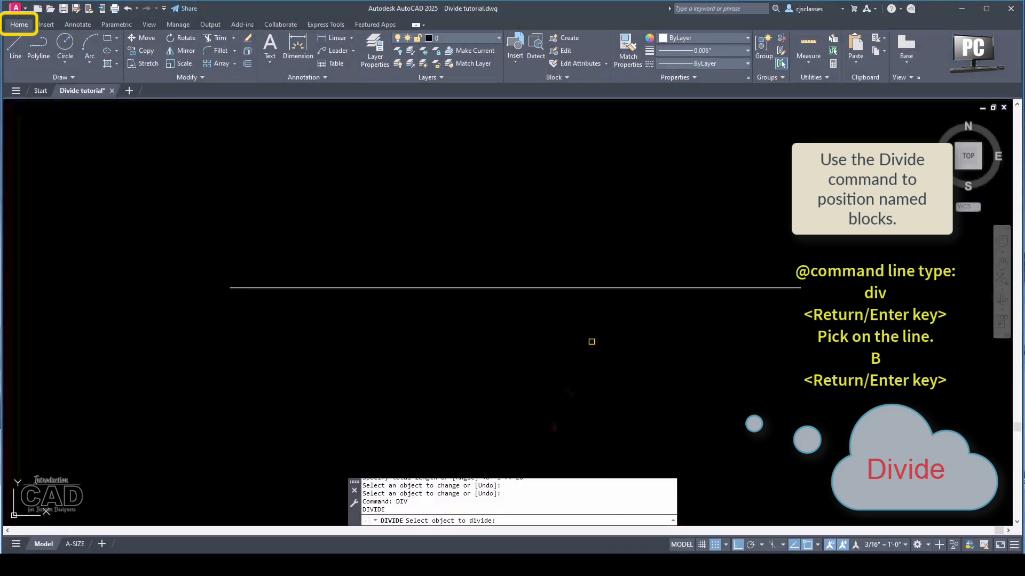
pyautogui.click(602, 288)
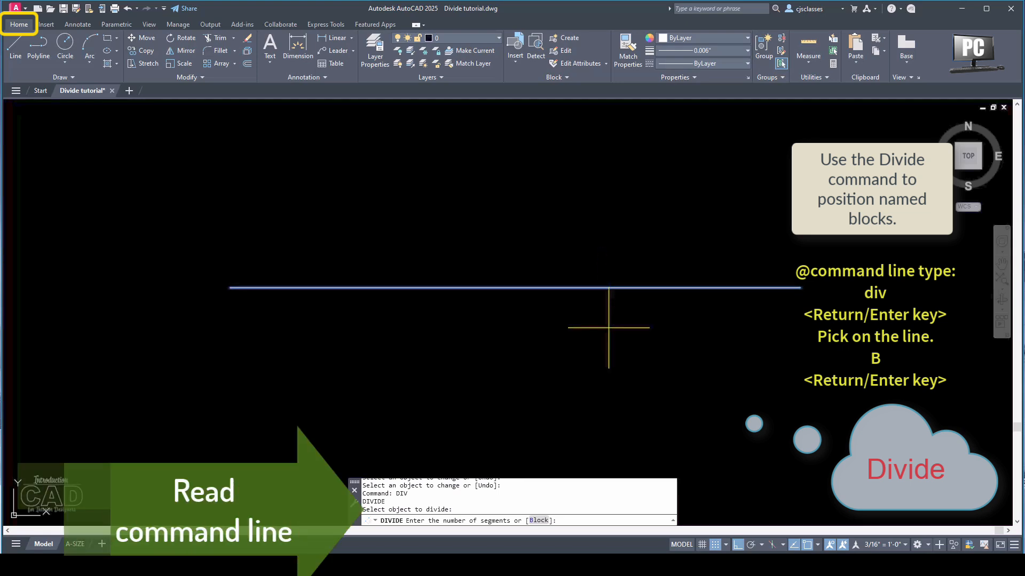
pyautogui.write('b')
pyautogui.press('Return')
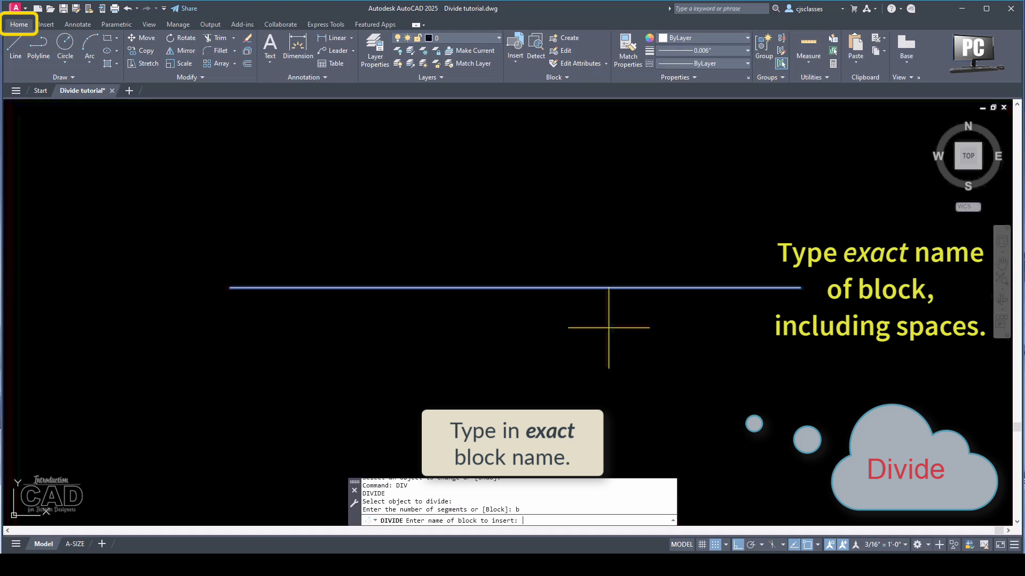
pyautogui.write('surface')
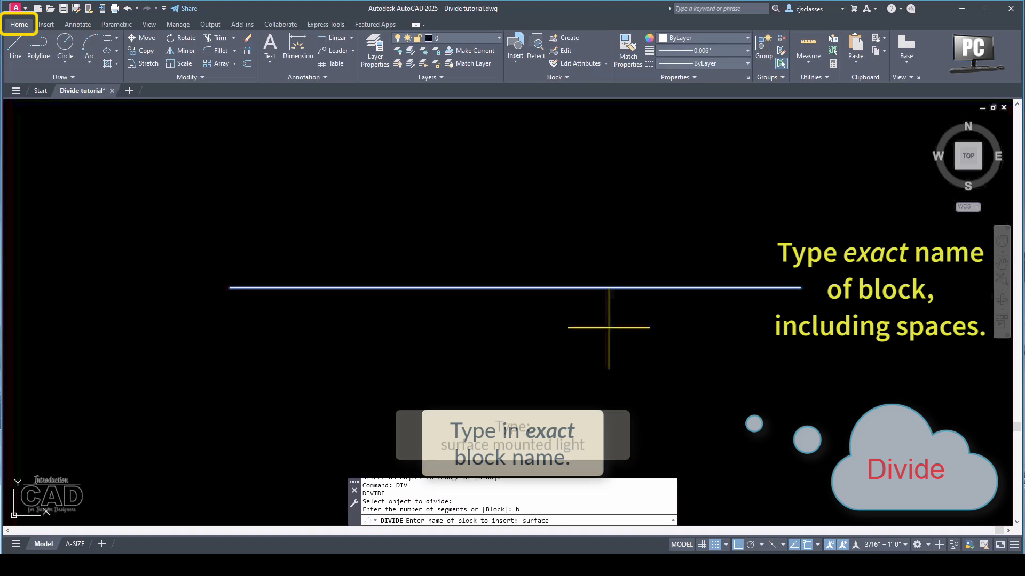
pyautogui.write(' mounted ')
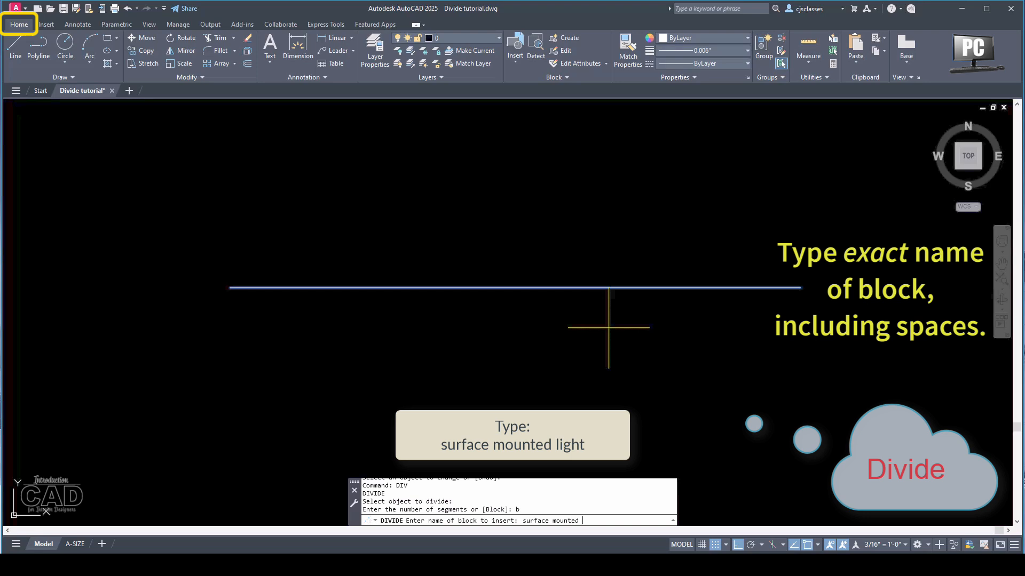
pyautogui.write('light')
pyautogui.press('Return')
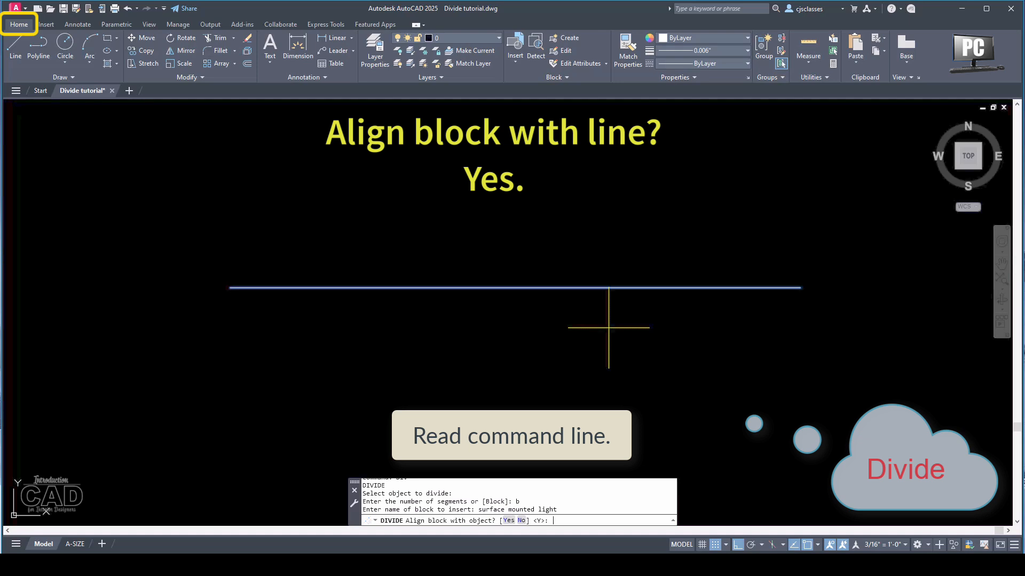
pyautogui.press('Return')
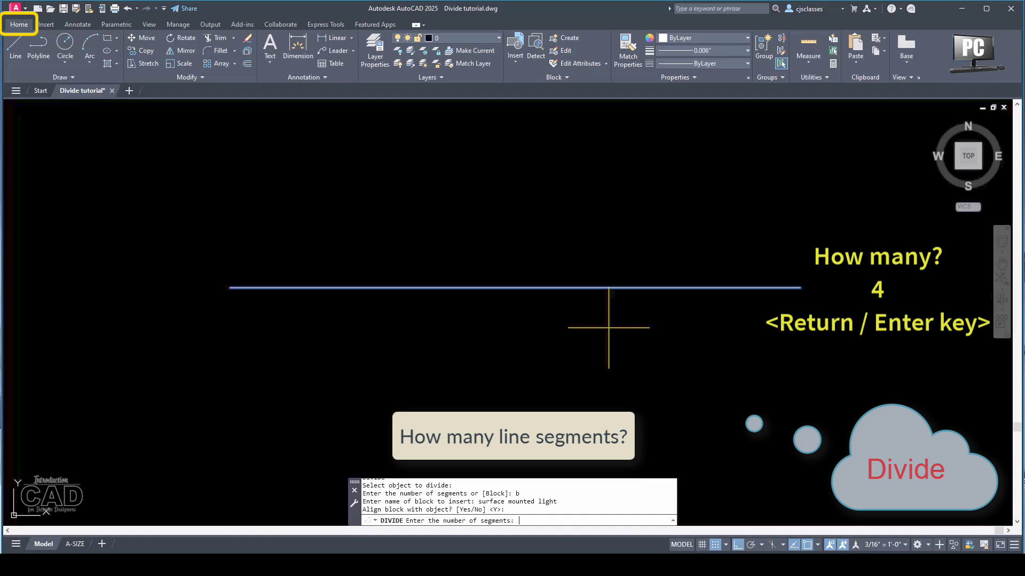
pyautogui.write('4')
pyautogui.press('Return')
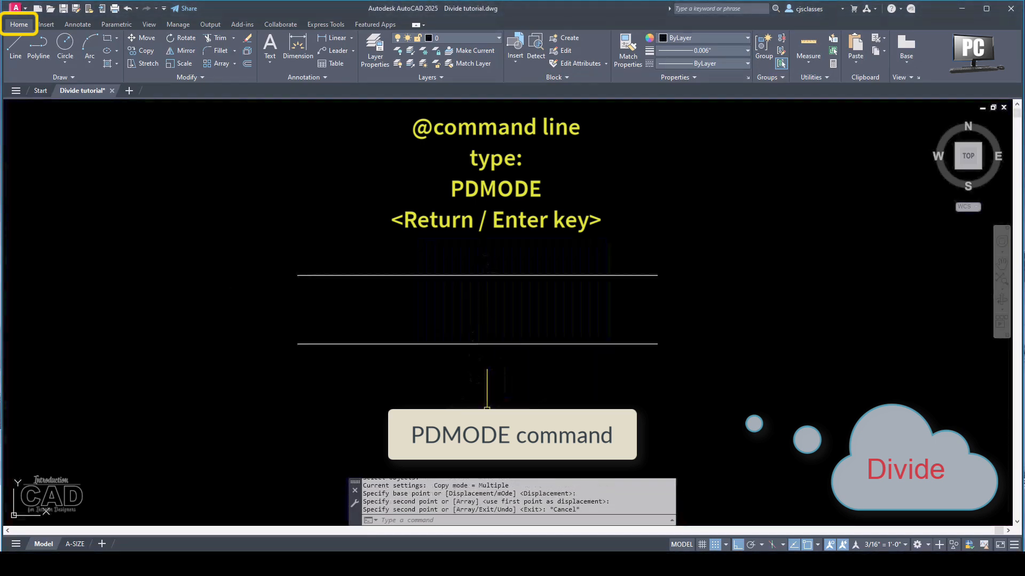
# - Set the PDMODE point display value to 3
pyautogui.write('PDmod')
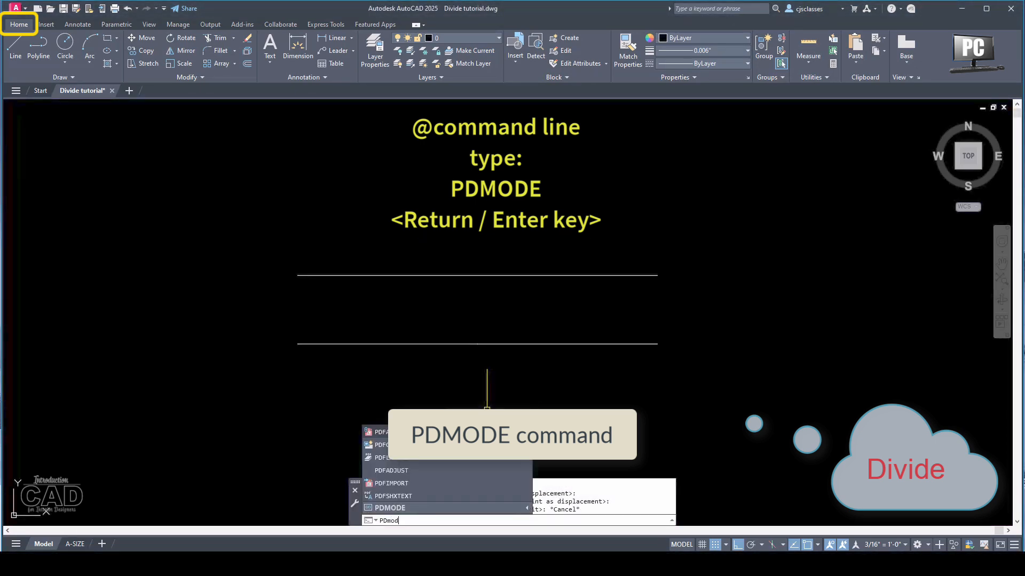
pyautogui.write('e')
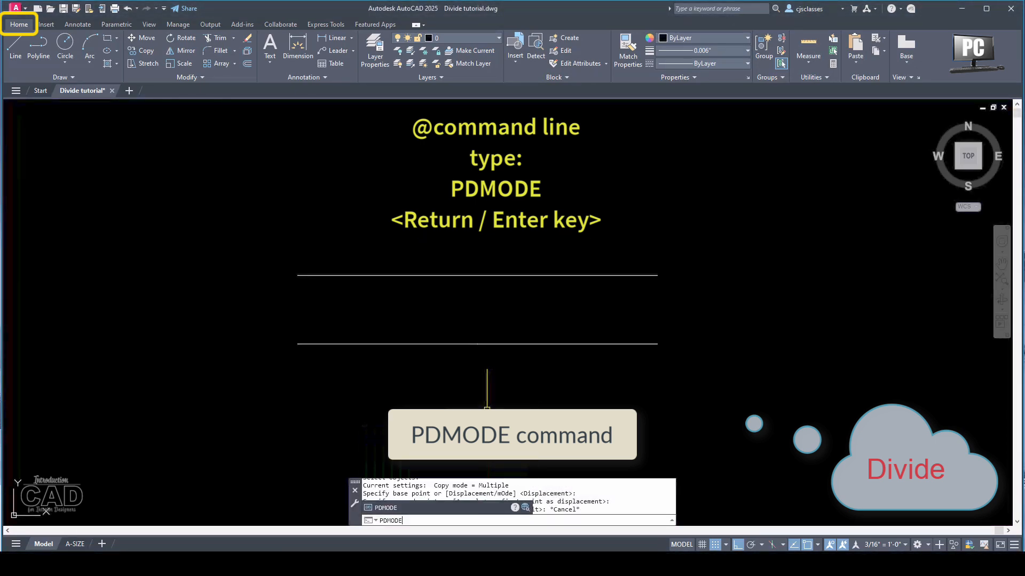
pyautogui.click(385, 509)
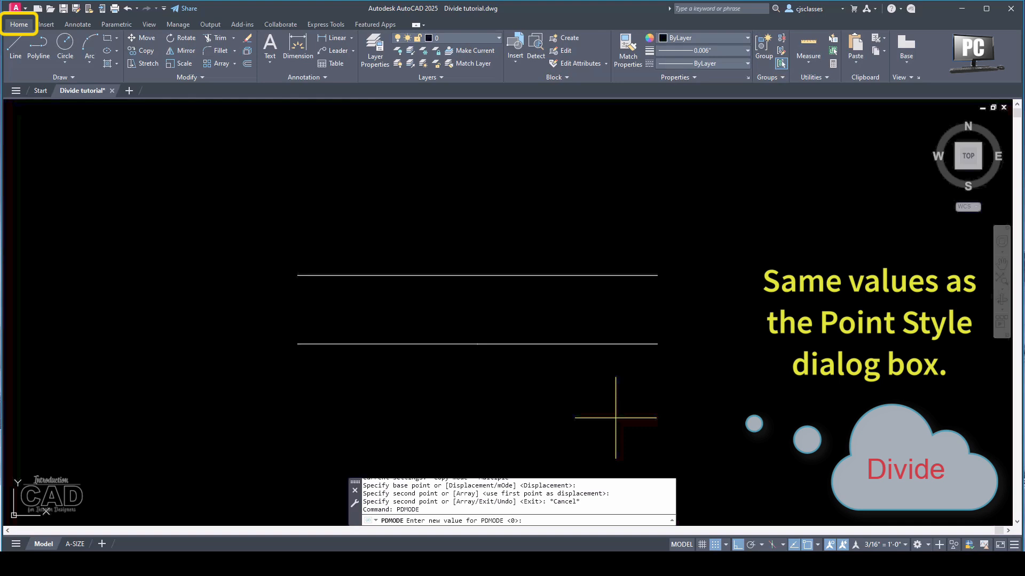
pyautogui.write('3')
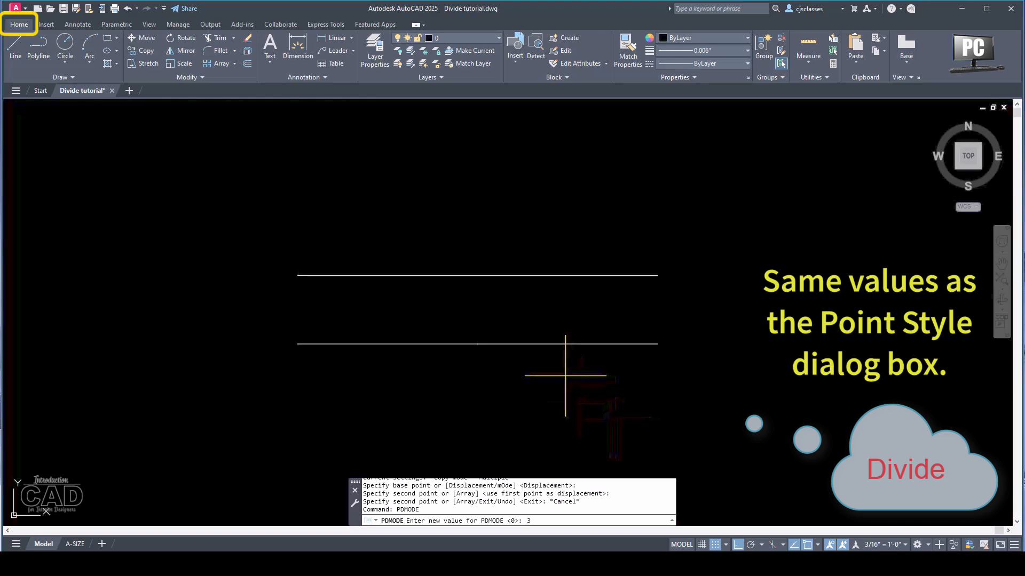
pyautogui.press('Return')
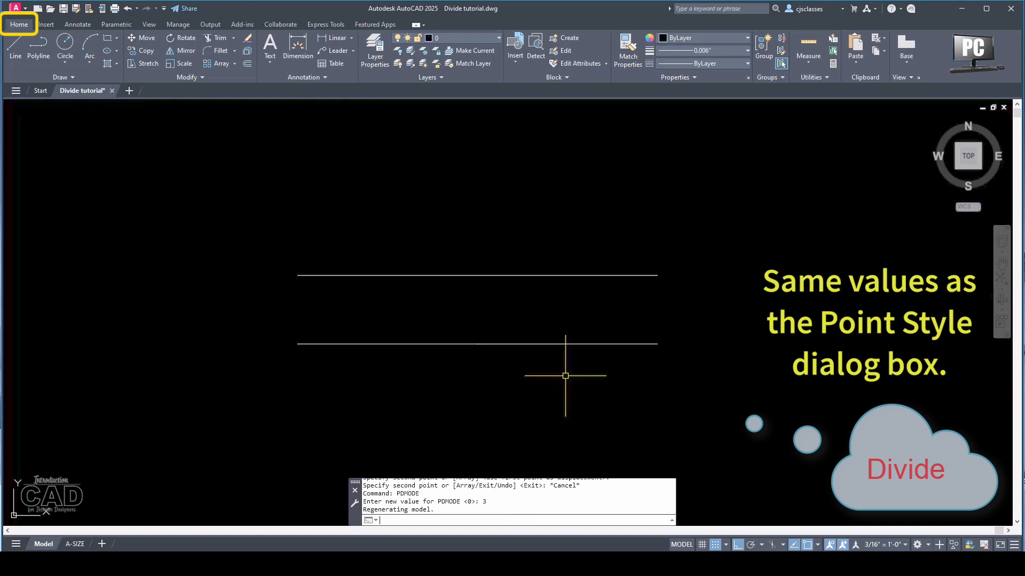
# - Check whether the upper and lower horizontal lines are each a single line by selecting their parts, and clear the selection
pyautogui.click(486, 276)
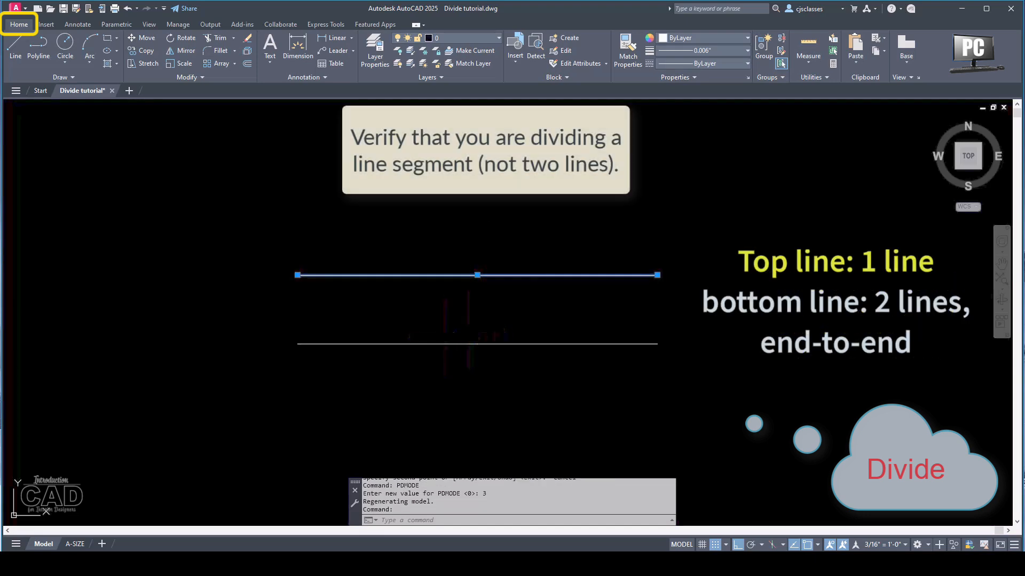
pyautogui.press('Escape')
pyautogui.click(442, 344)
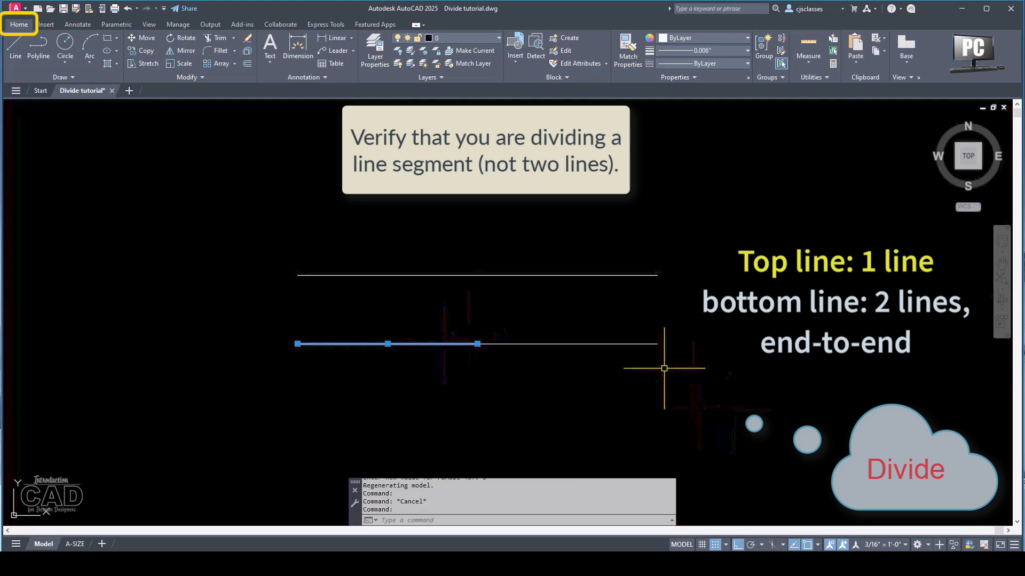
pyautogui.click(568, 344)
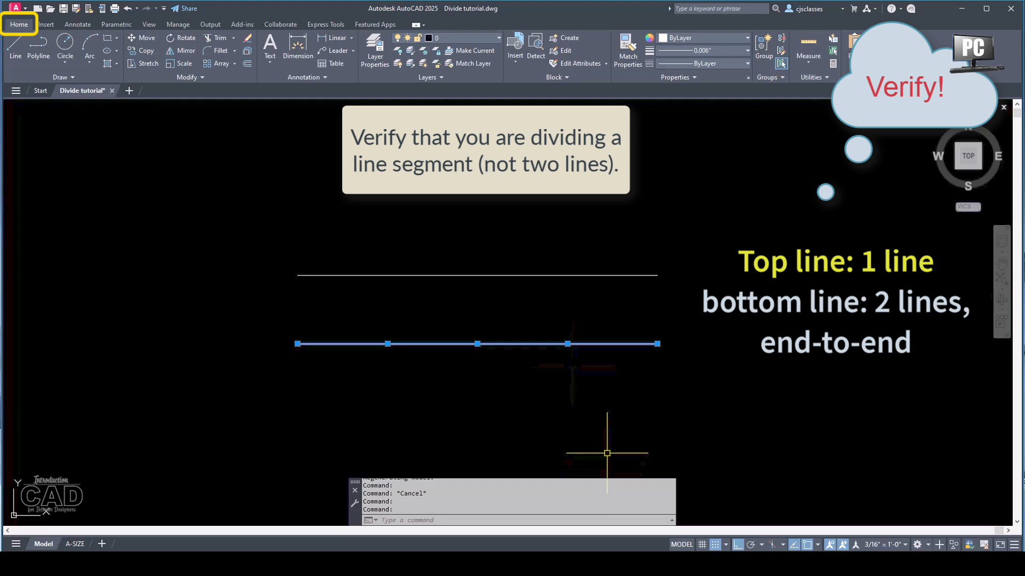
pyautogui.press('Escape')
# - Divide the upper horizontal line into 3 equal segments
pyautogui.write('div')
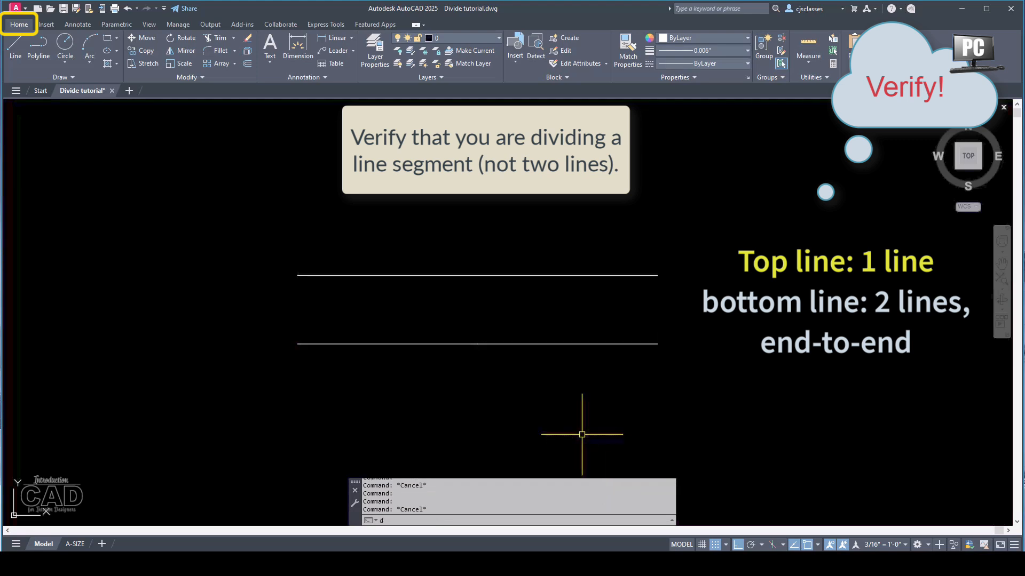
pyautogui.press('Return')
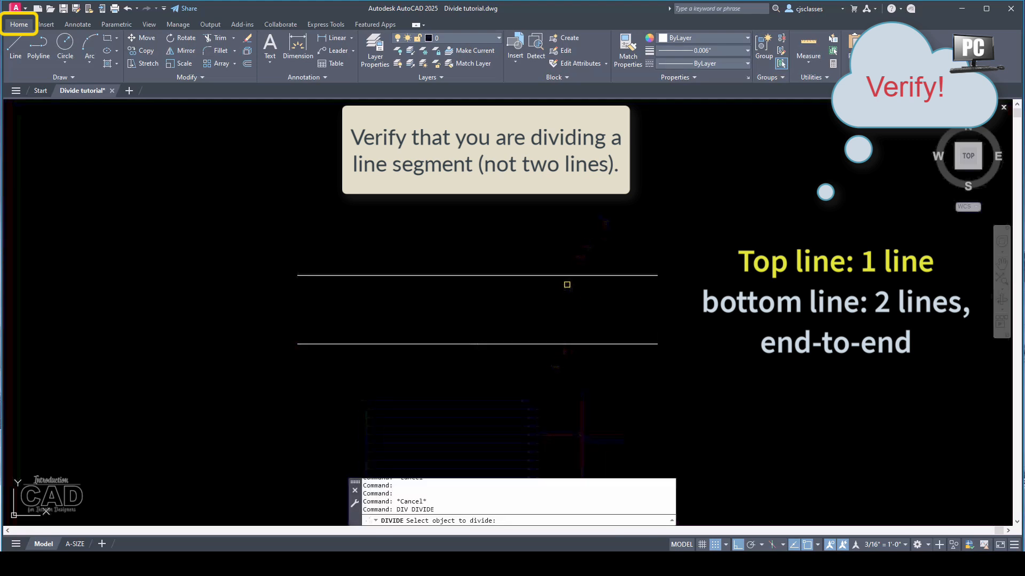
pyautogui.click(561, 275)
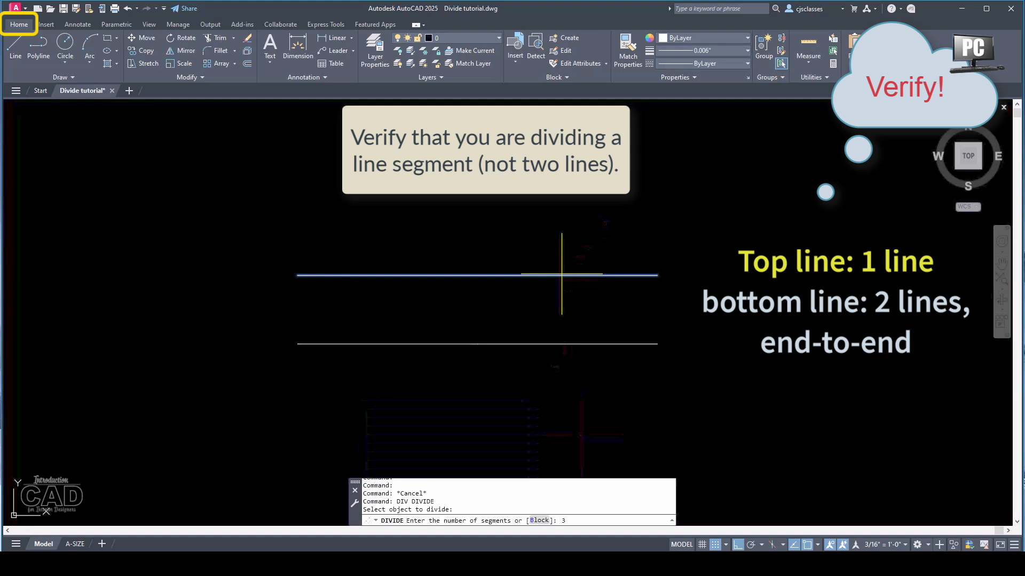
pyautogui.write('3')
pyautogui.press('Return')
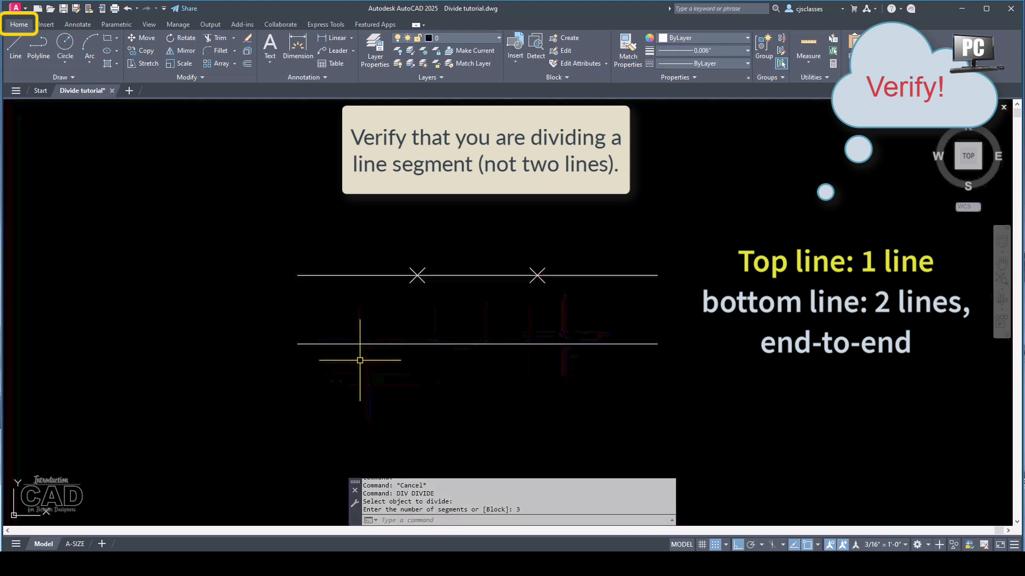
# - Divide each of the two end-to-end lines forming the lower line into 2 equal segments
pyautogui.press('Return')
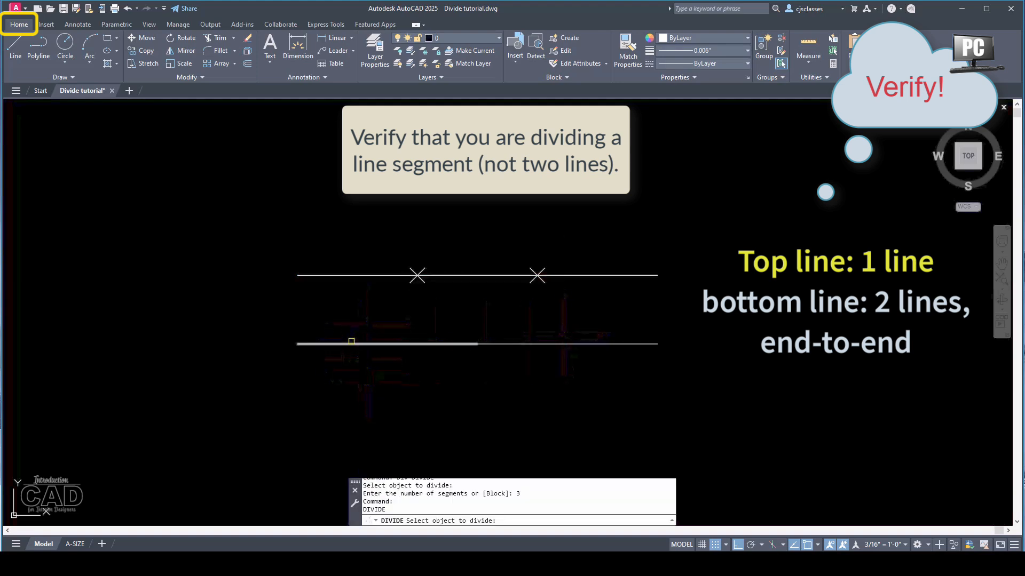
pyautogui.click(352, 342)
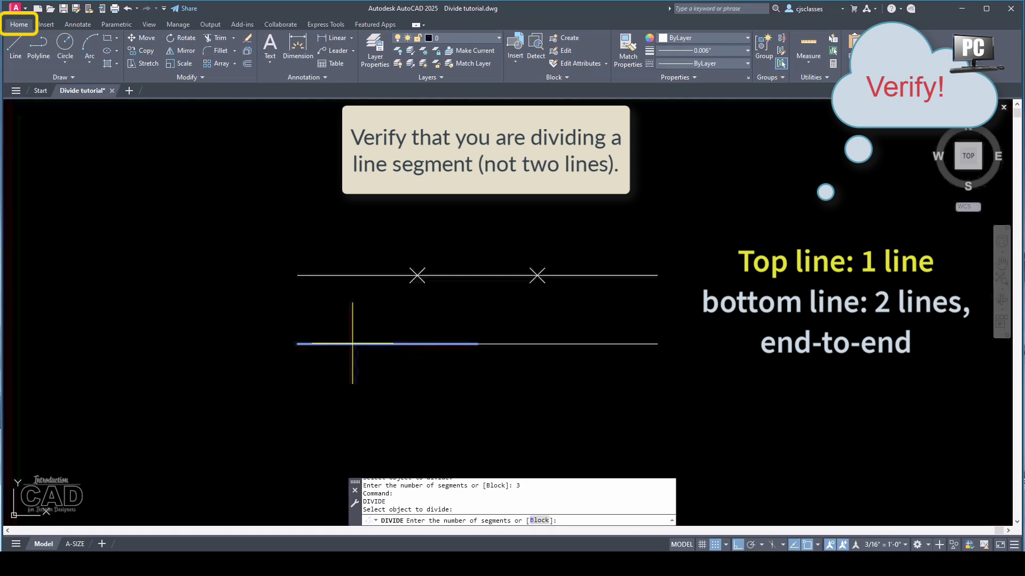
pyautogui.write('2')
pyautogui.press('Return')
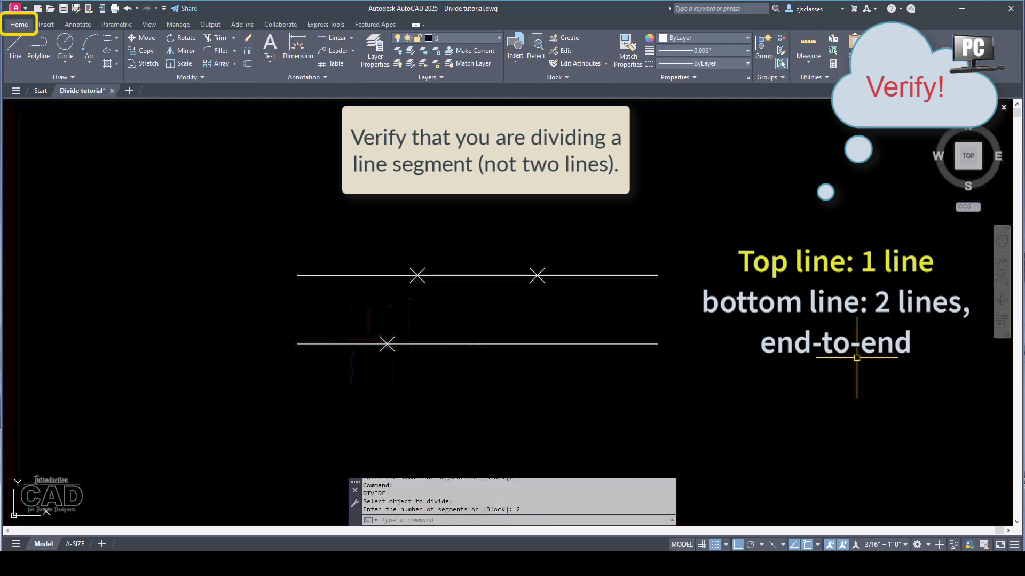
pyautogui.press('Return')
pyautogui.click(533, 345)
pyautogui.write('2')
pyautogui.press('Return')
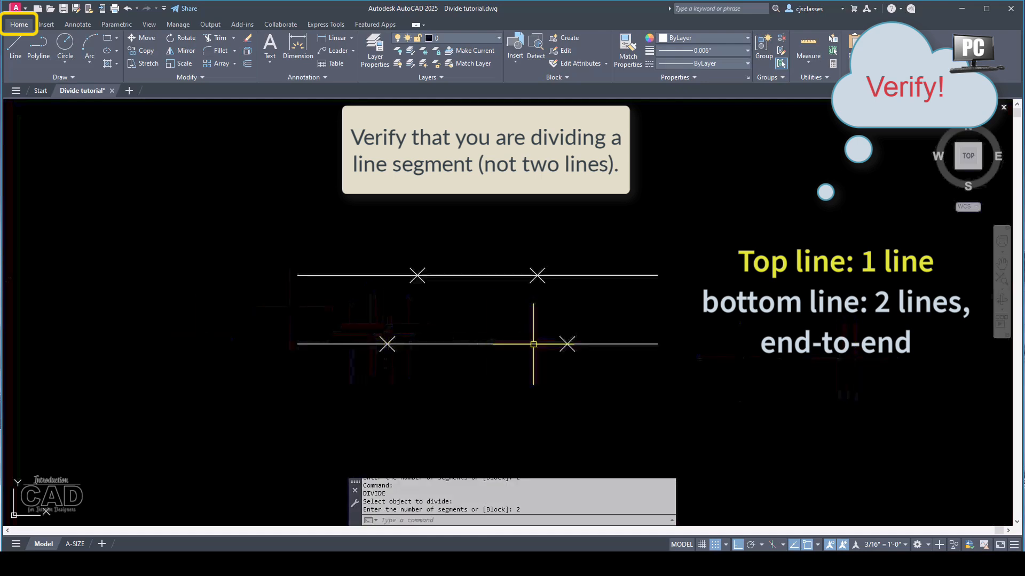